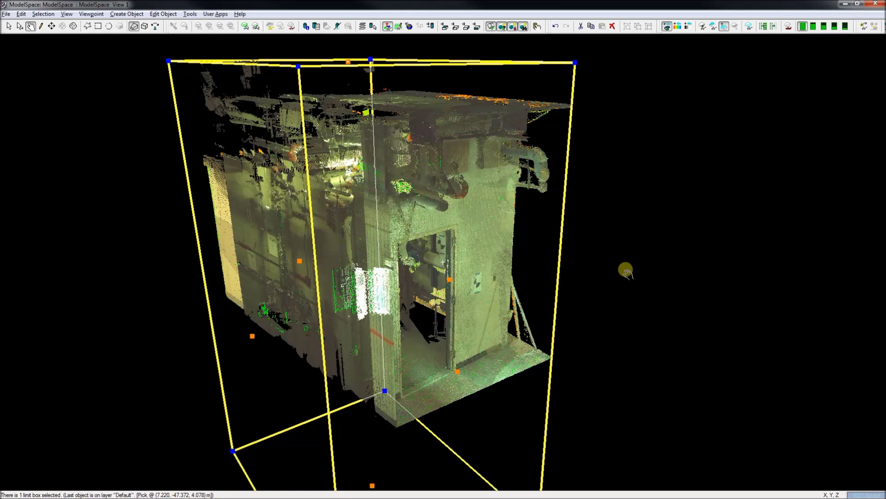
Orbit the point cloud around the limit box and zoom through the doorway toward the overhead pipes
drag(627, 271, 407, 282)
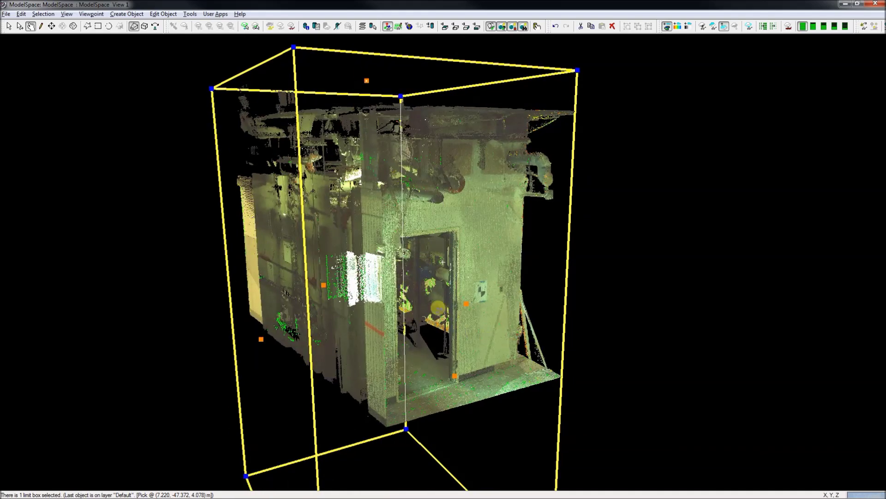
drag(440, 309, 440, 312)
scroll(444, 262, up, 5)
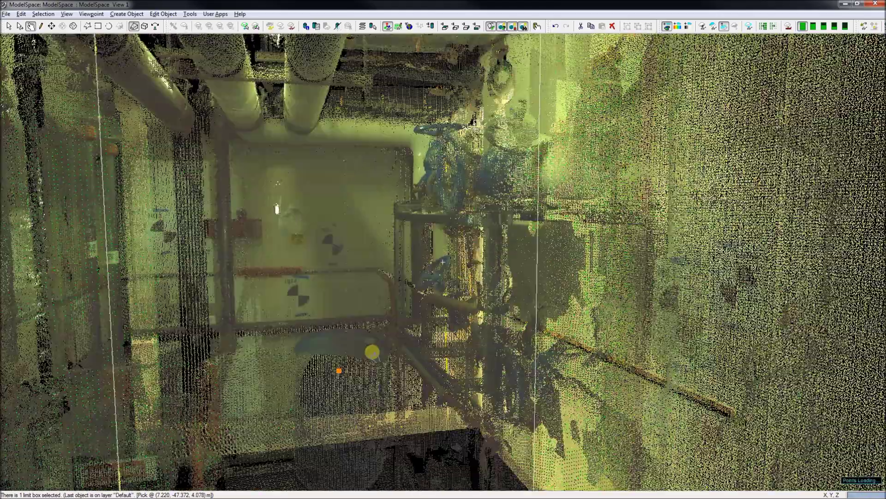
scroll(443, 262, up, 8)
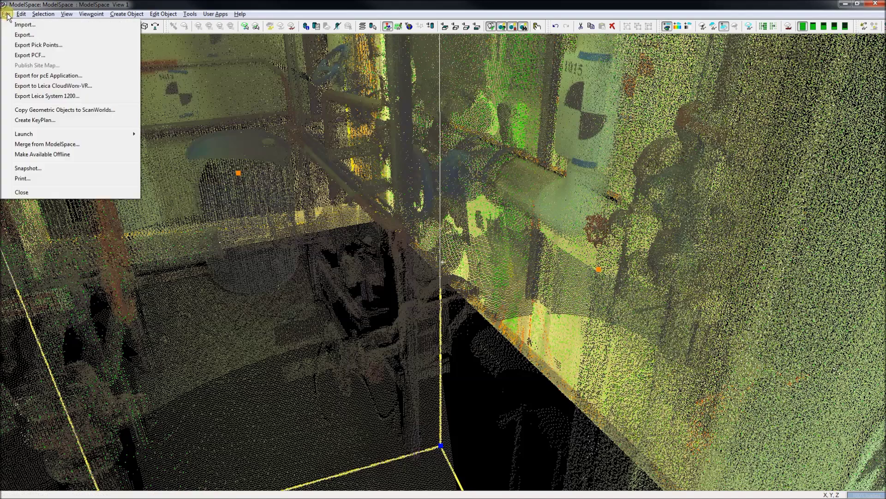
Begin exporting the point cloud with Save as type set to Binary Point Clouds - PTG Format
click(25, 36)
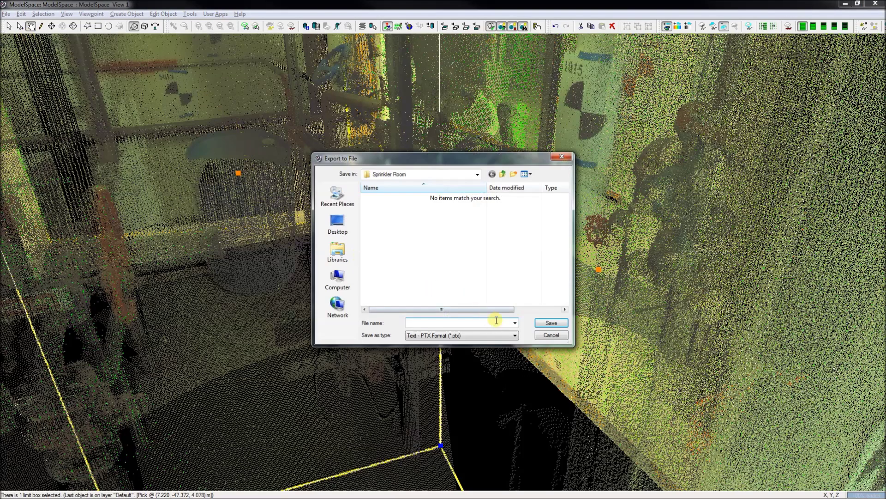
click(504, 335)
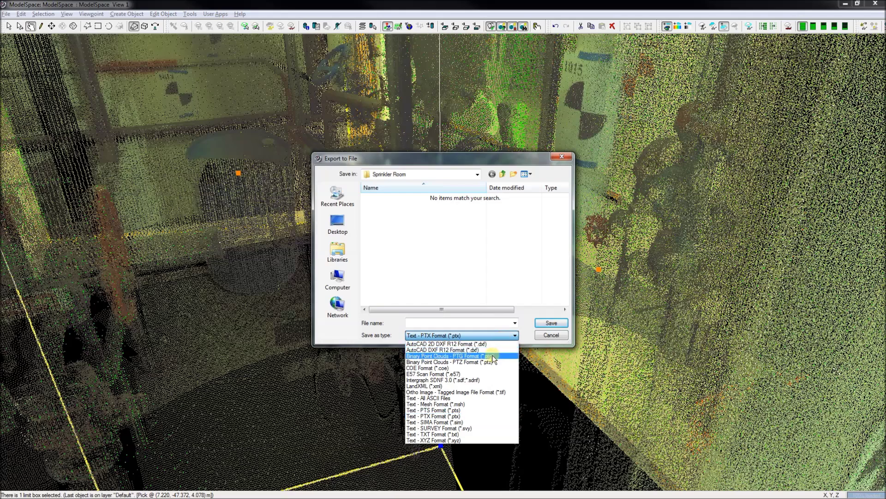
click(493, 356)
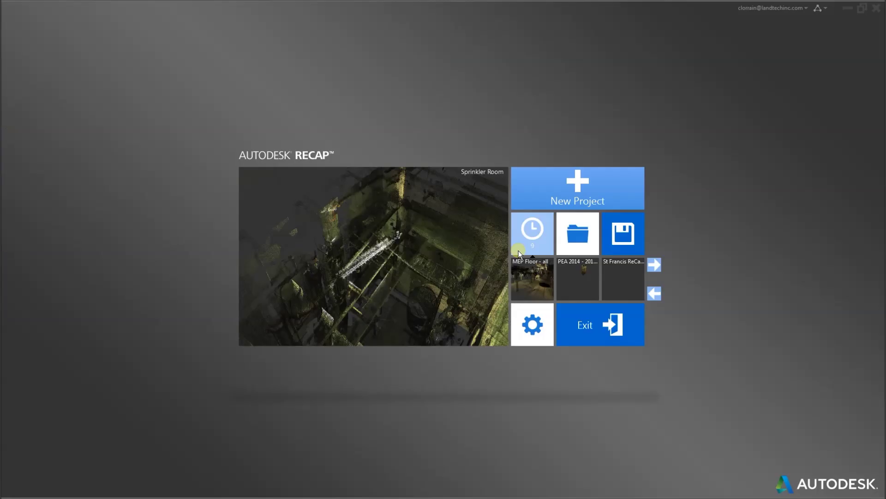
Start a new ReCap project and sort the scan file browser so the PTG files group together
click(575, 187)
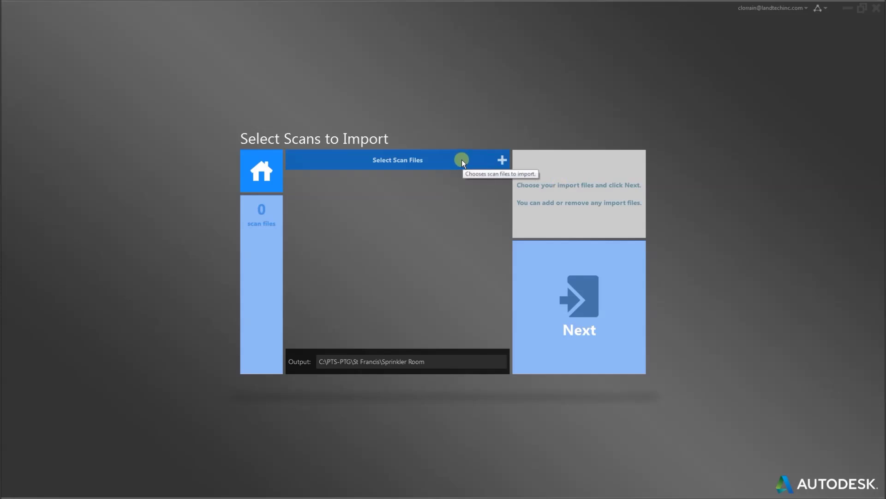
click(462, 161)
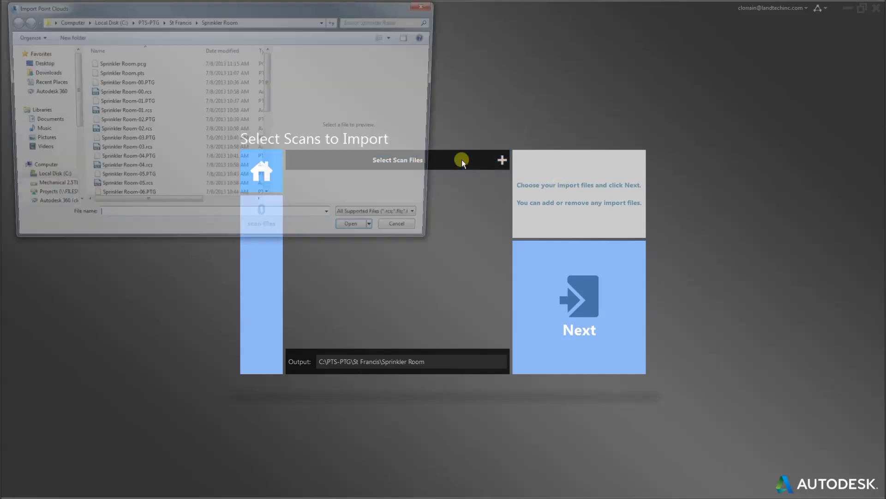
click(264, 49)
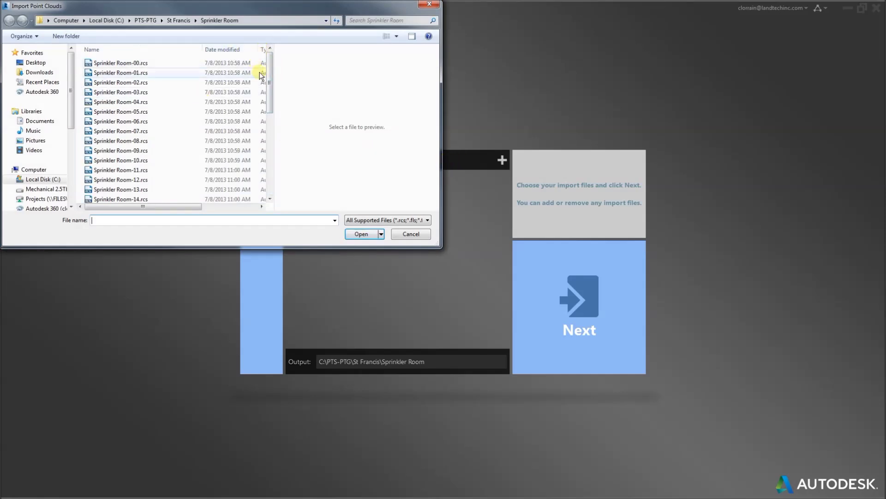
drag(270, 83, 270, 169)
scroll(168, 93, up, 5)
Add the sixteen scans Sprinkler Room-00 through -15.PTG and continue to import settings
click(152, 80)
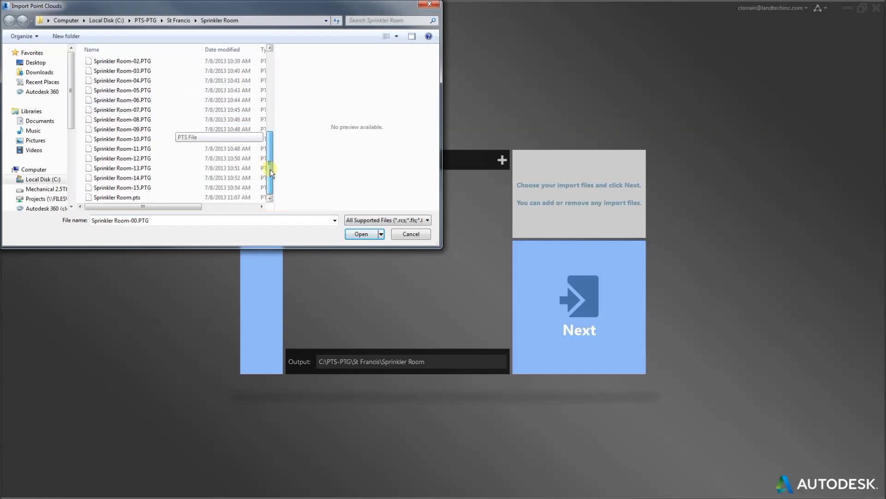
shift+click(154, 188)
click(359, 235)
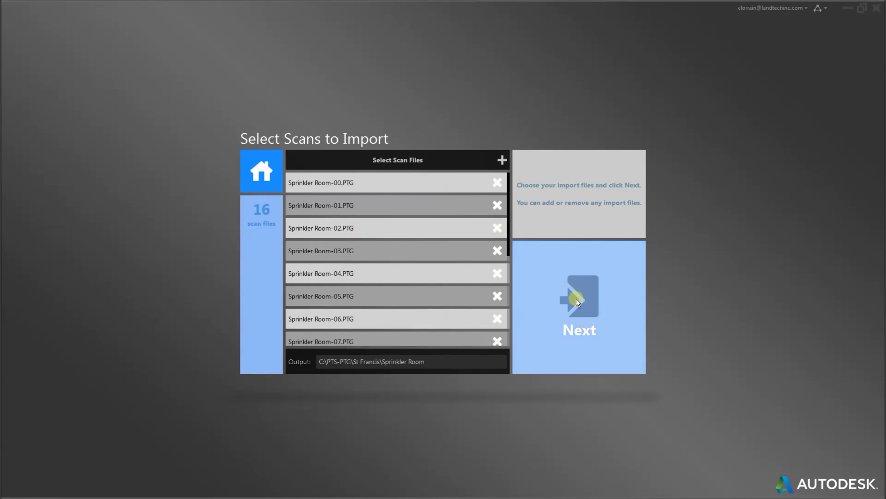
click(576, 299)
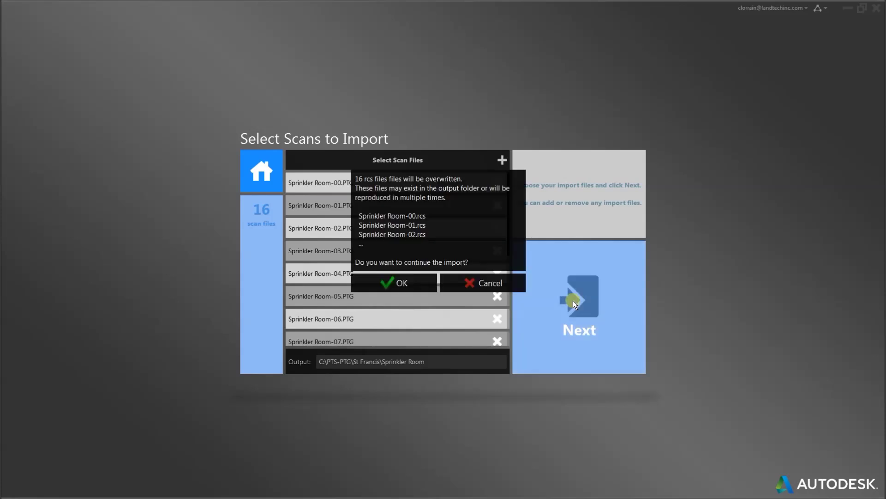
Confirm overwriting the rcs files and import with Aggressive noise filter and 2 mm decimation grid
click(406, 283)
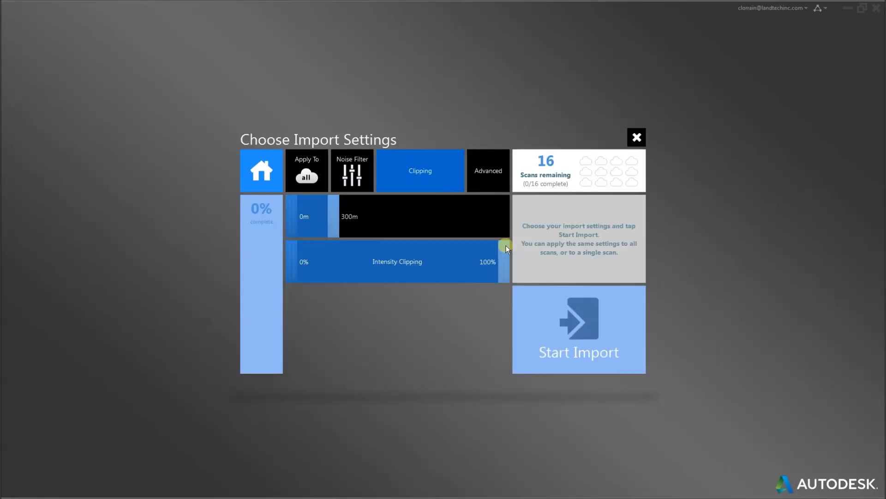
click(348, 173)
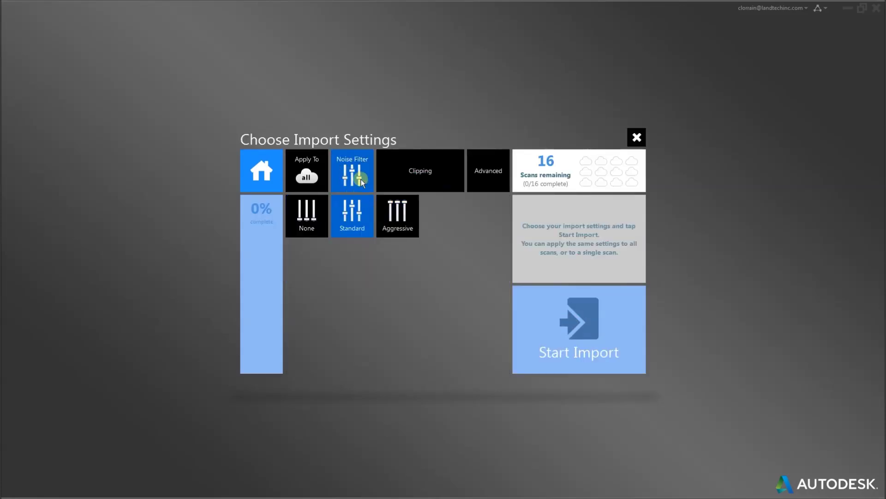
click(398, 221)
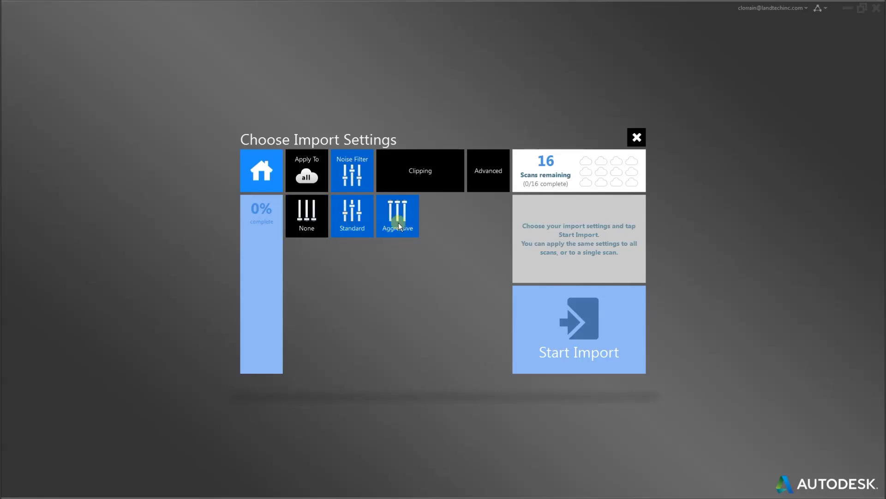
click(477, 187)
click(486, 218)
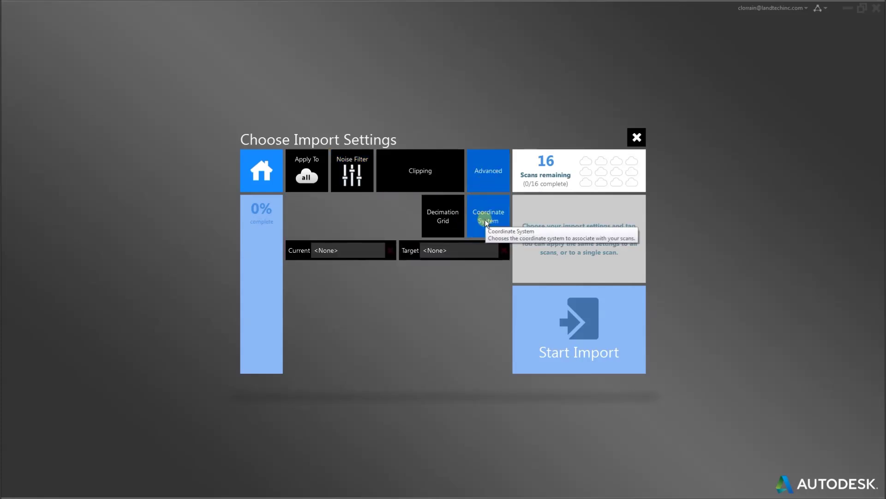
click(450, 213)
click(489, 246)
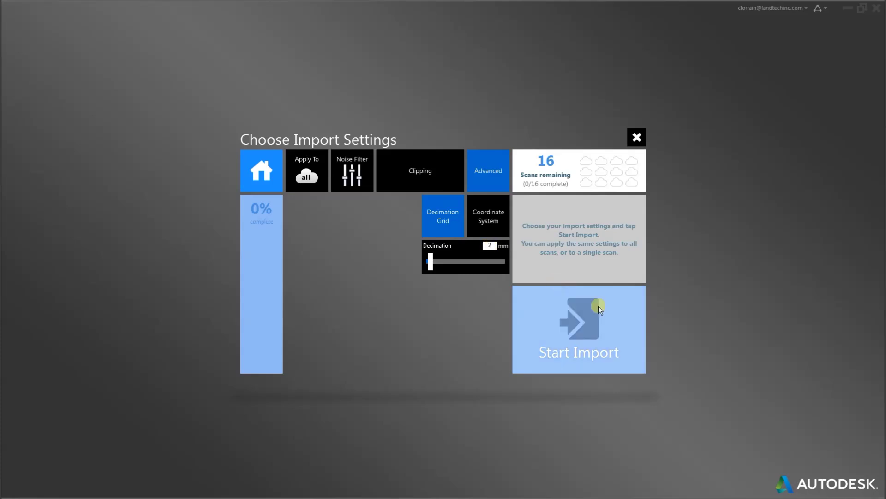
click(581, 322)
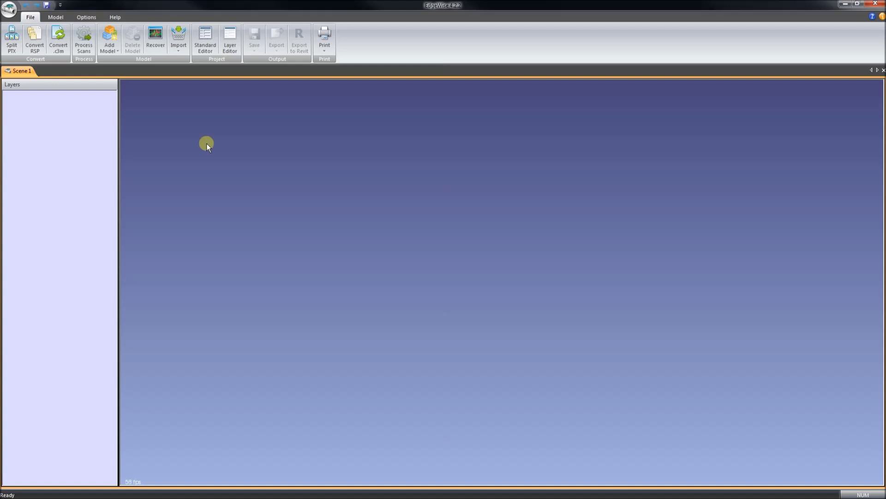
Open Sprinkler Room-00.PTG through Sprinkler Room-15.PTG in Process Scans
click(84, 51)
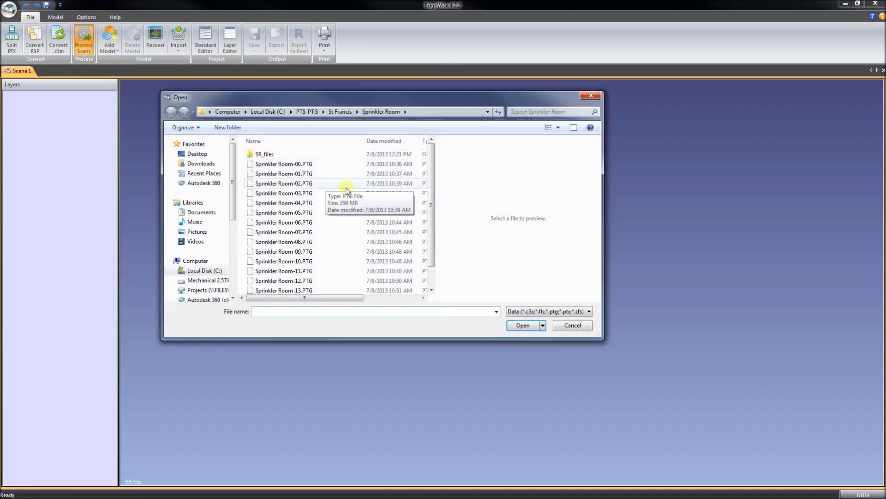
click(423, 169)
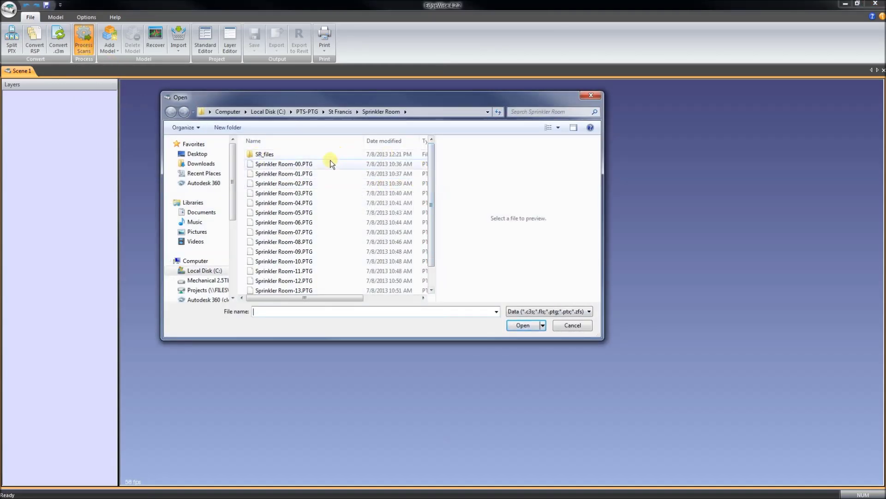
scroll(430, 219, down, 1)
scroll(428, 216, down, 1)
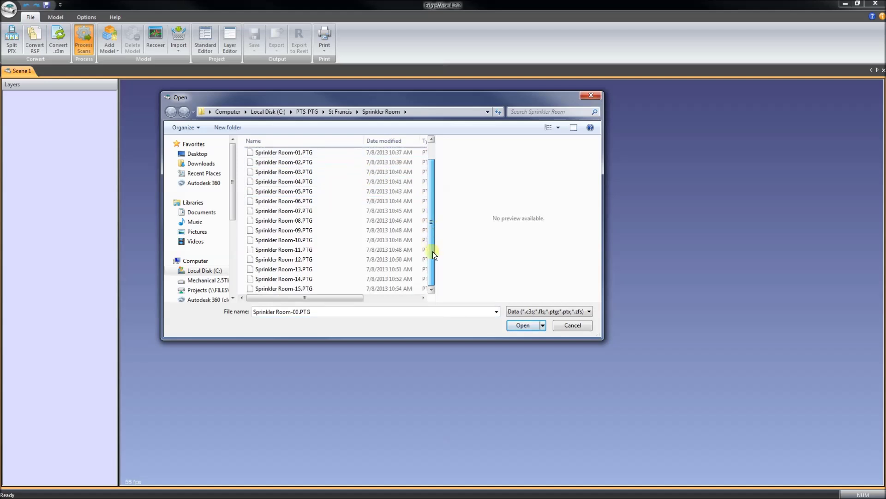
shift+click(354, 285)
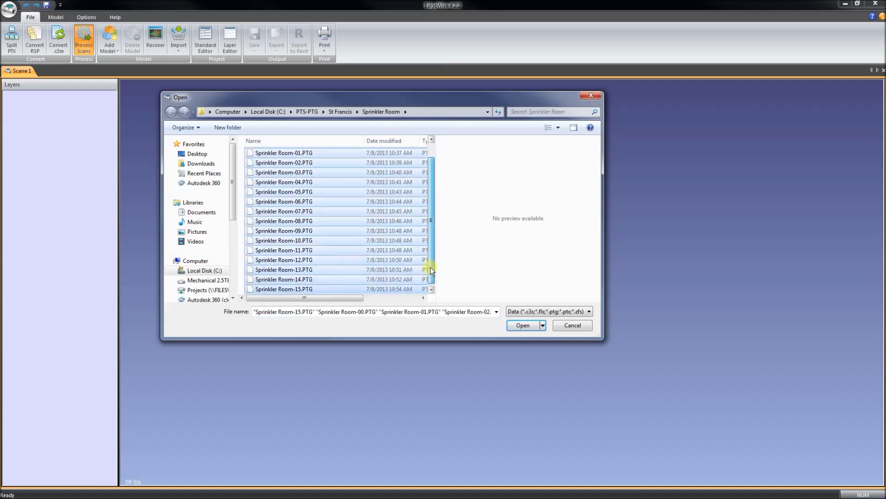
scroll(430, 240, up, 1)
click(523, 325)
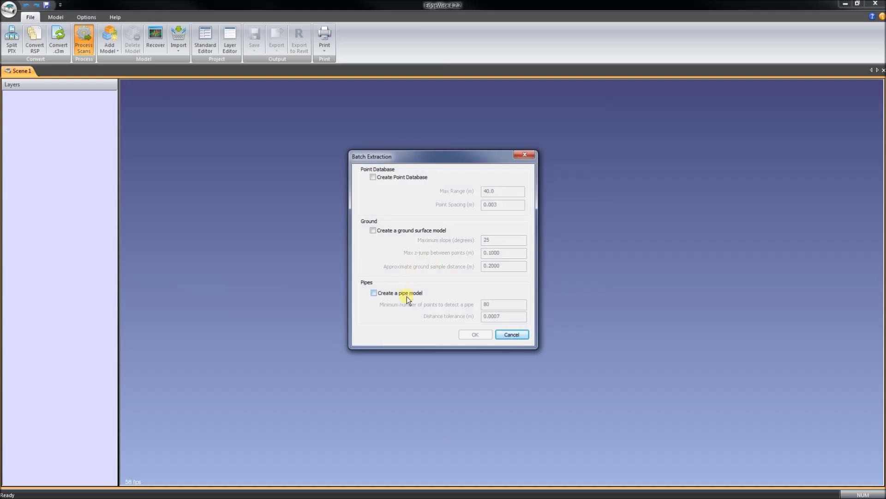
Enable Create a pipe model, run the batch extraction, and acknowledge the success message
click(407, 293)
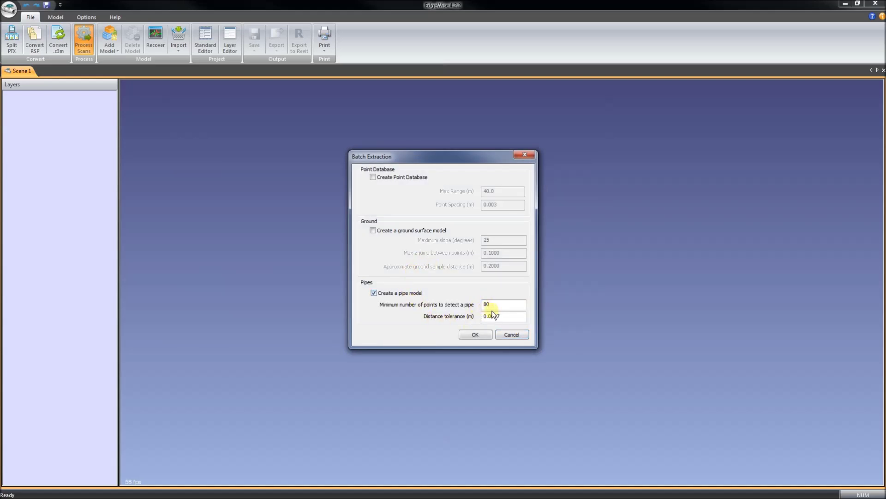
click(476, 335)
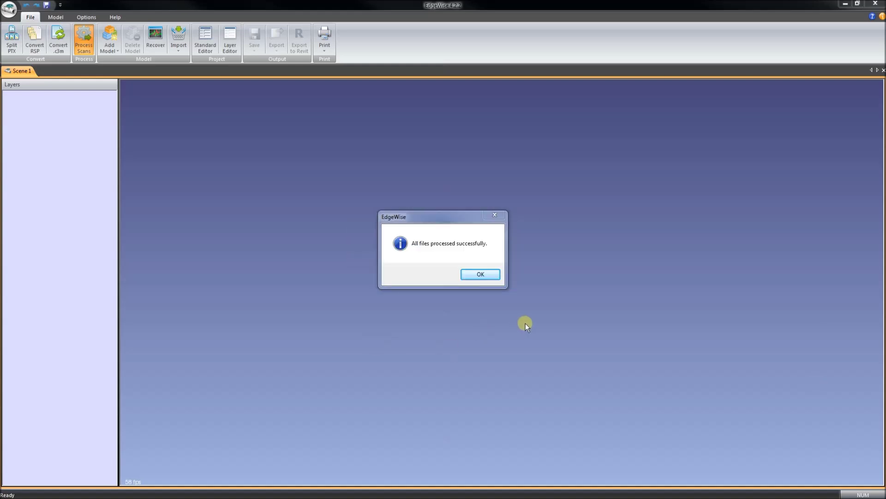
click(479, 275)
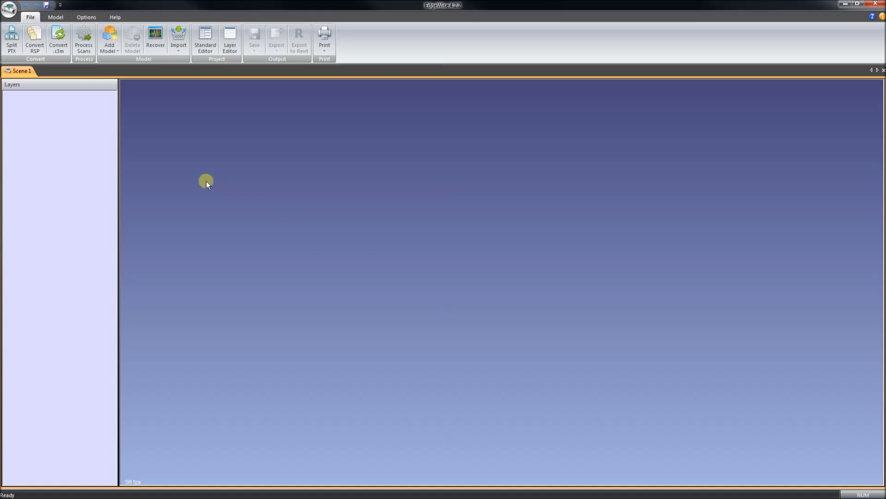
Add a pipe model from the section pipe files -15 through -02 into Model 1
click(56, 17)
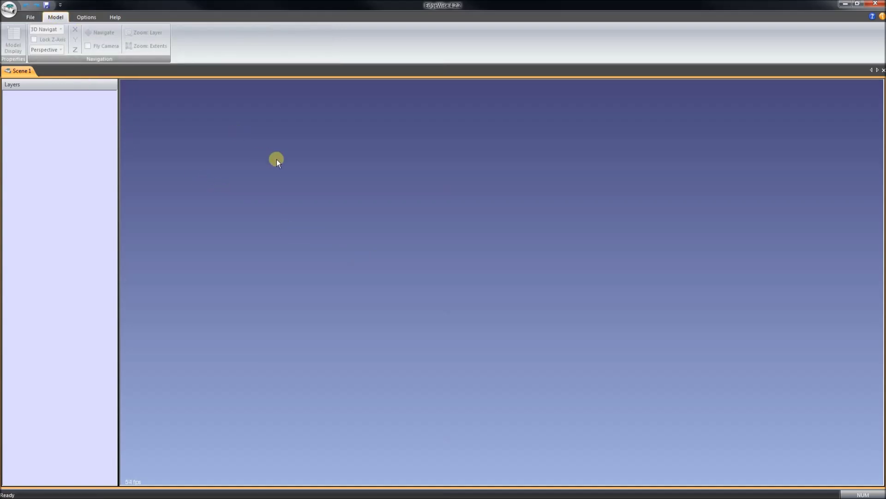
click(30, 17)
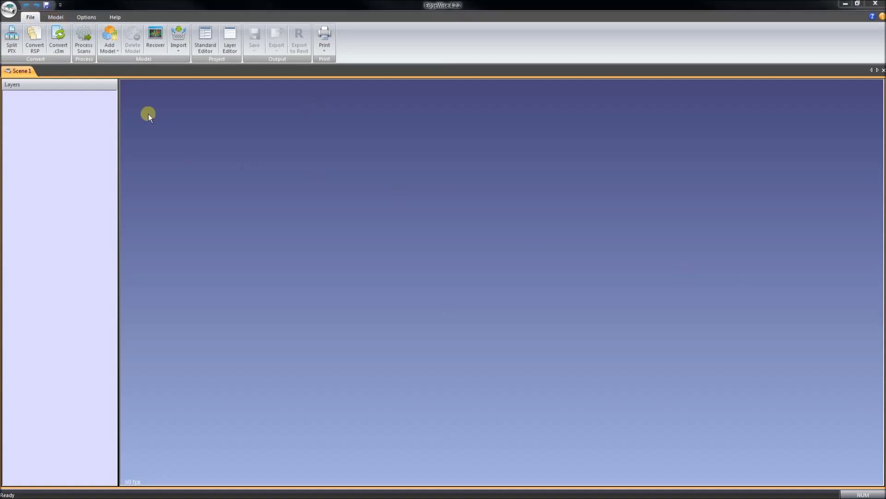
click(114, 49)
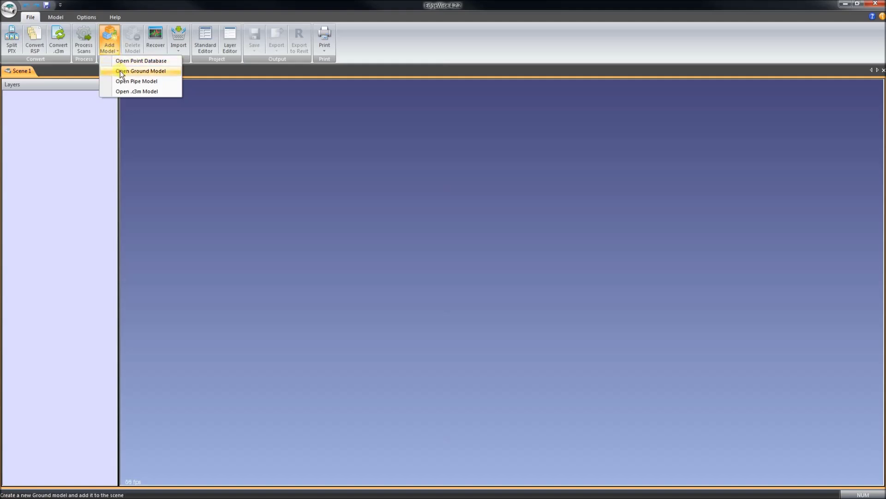
click(125, 81)
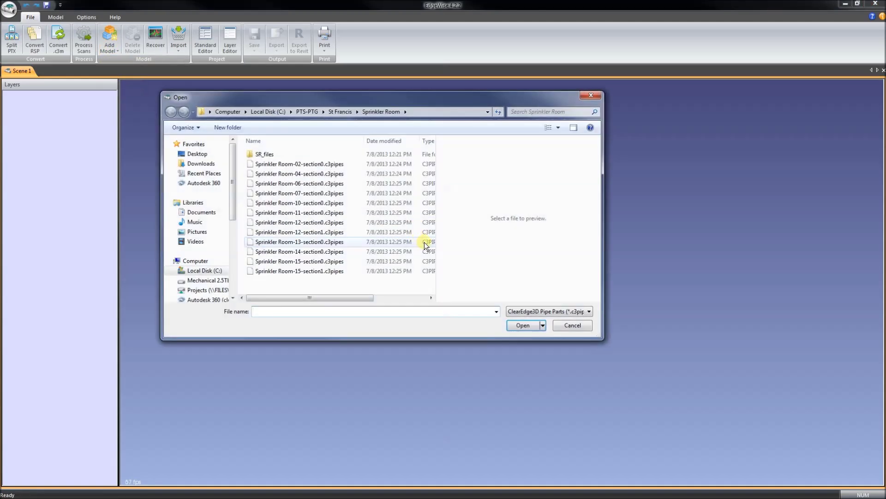
click(326, 271)
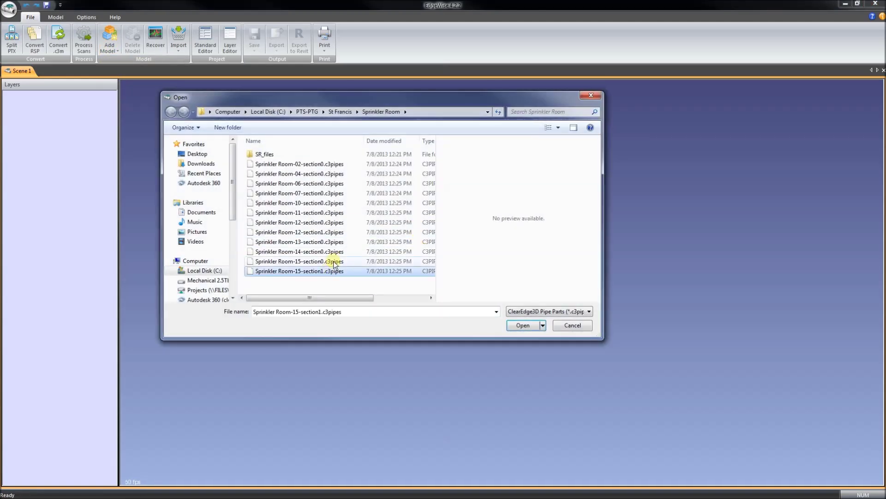
shift+click(335, 166)
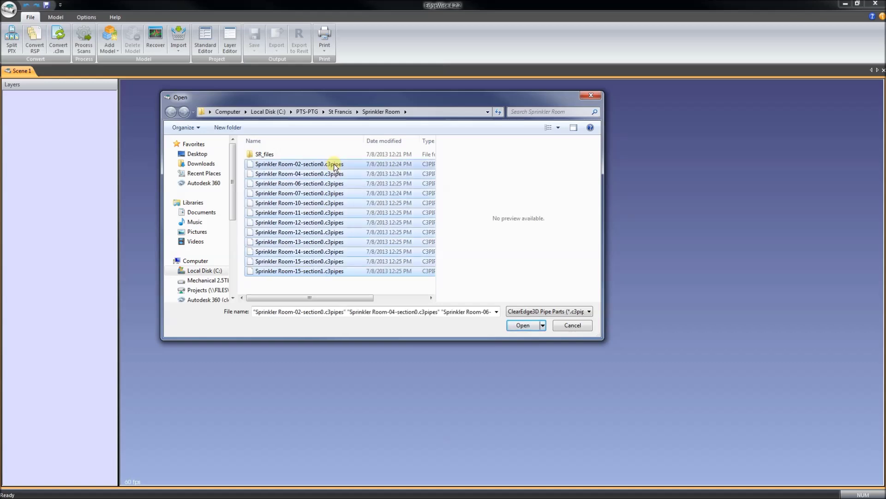
click(523, 326)
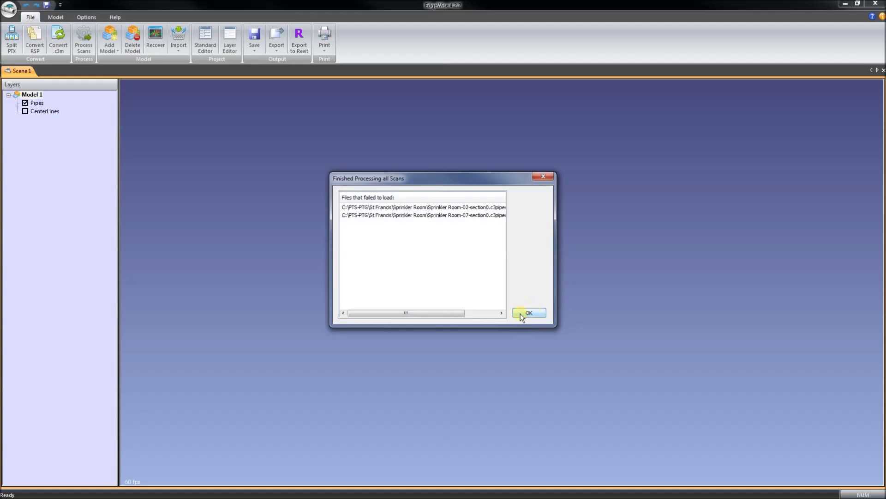
drag(450, 312, 472, 312)
Dismiss the failed-files report and orbit the merged pipe model to a more upright view
click(527, 313)
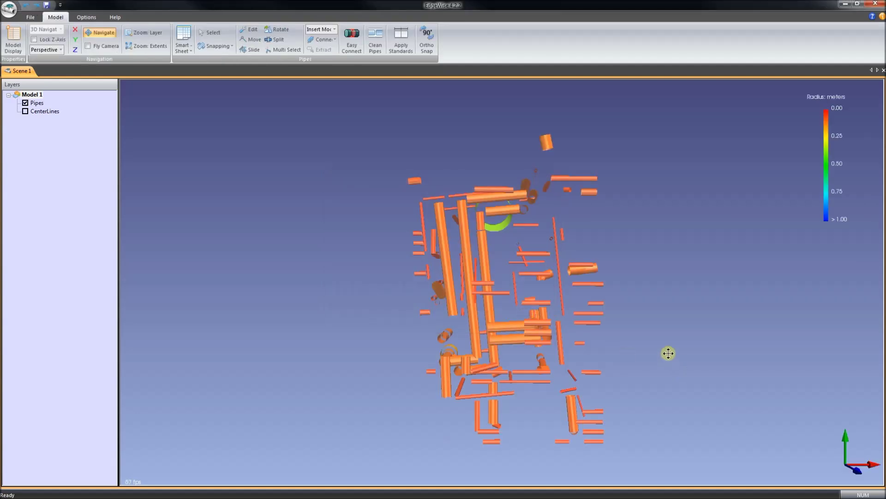
drag(510, 346, 341, 154)
drag(572, 340, 477, 332)
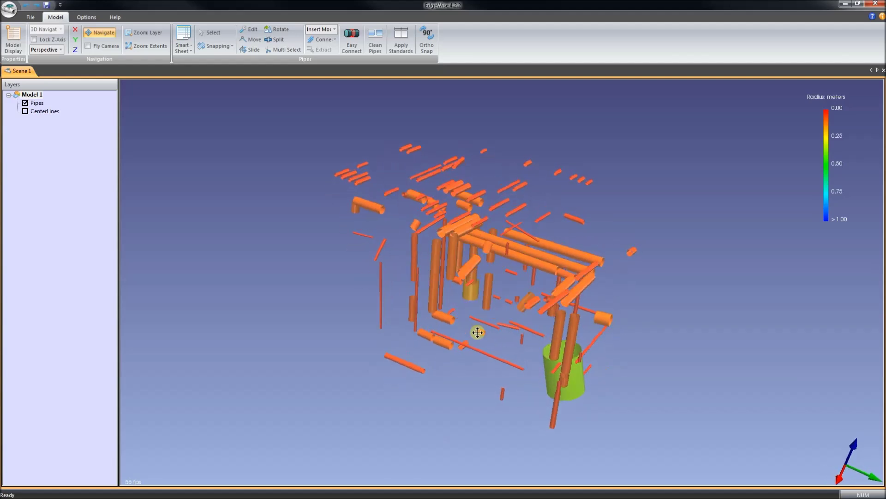
click(352, 44)
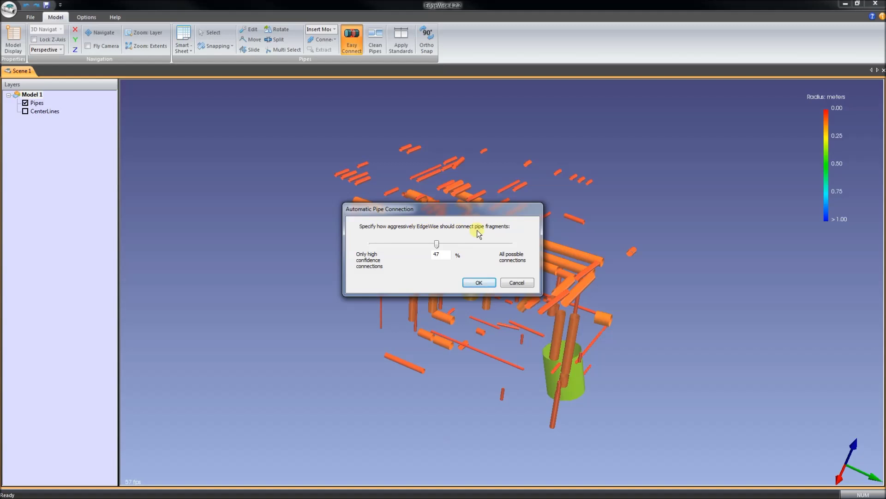
Easy Connect the pipes at 47%, then Clean Pipes merging collinear runs at 0.0100 m tolerance
click(479, 282)
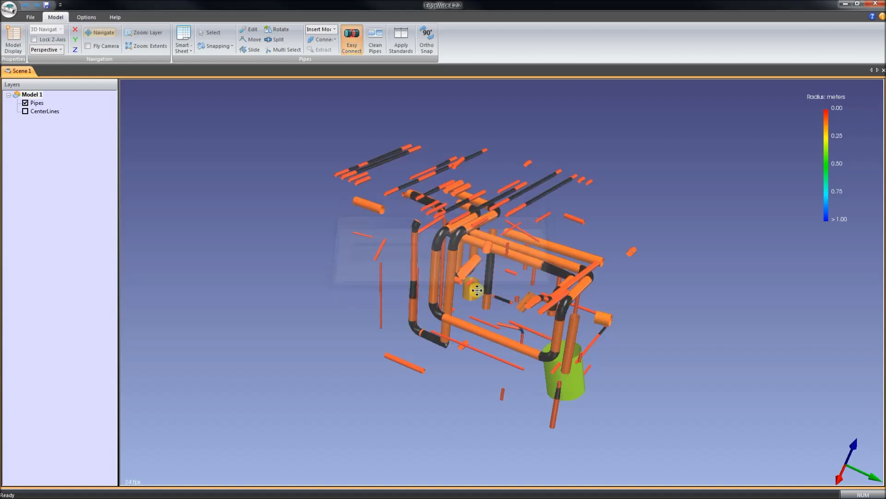
drag(556, 227, 374, 255)
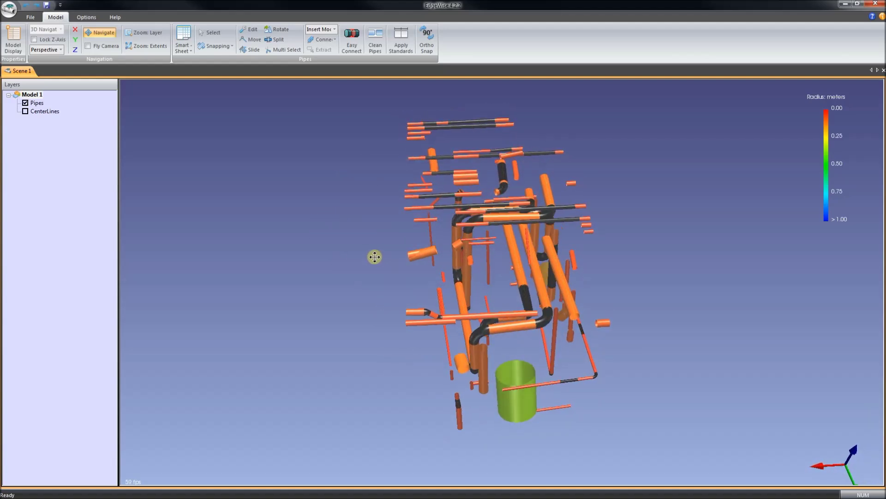
click(375, 45)
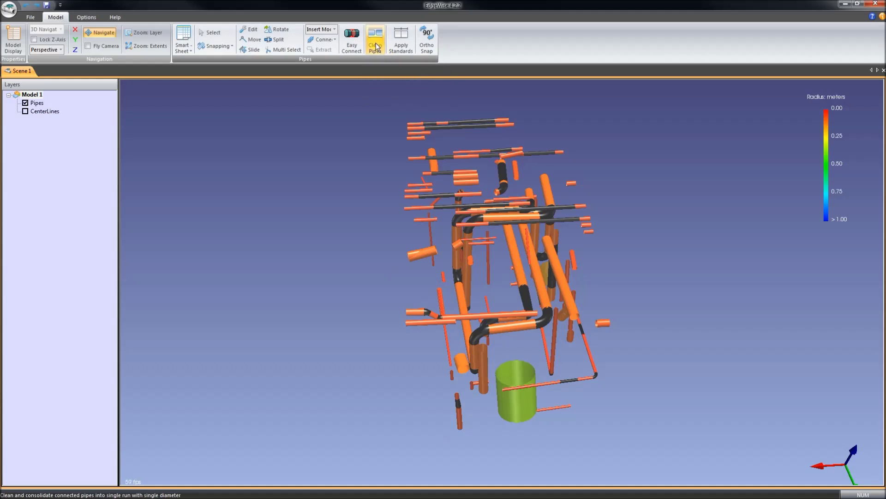
click(443, 277)
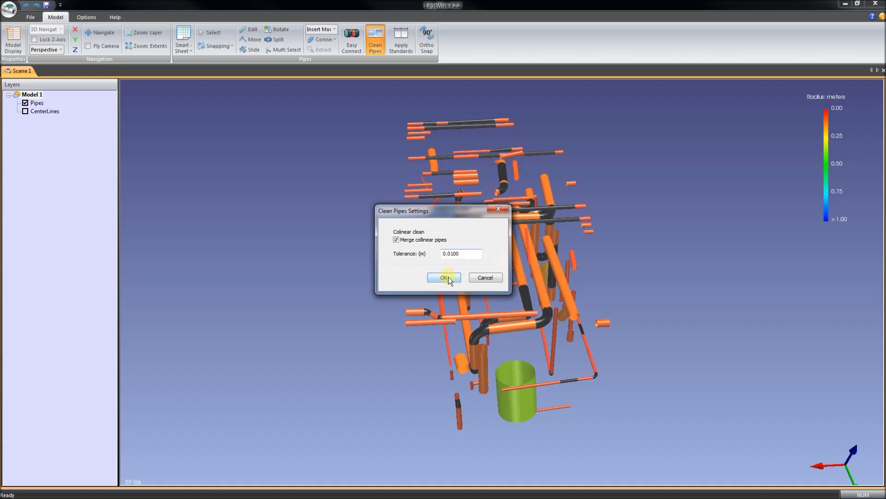
click(447, 276)
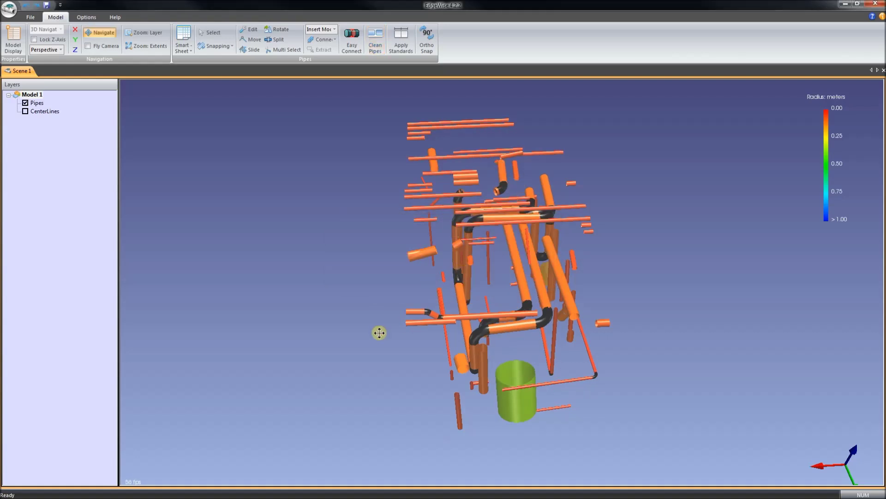
drag(376, 332, 461, 232)
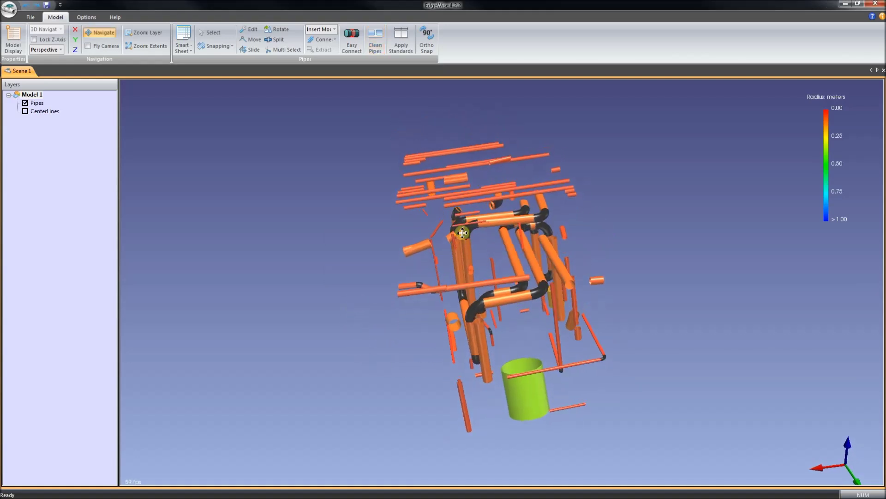
Orbit the pipe model both ways, apply standard pipe sizes, and spin it to inspect
drag(392, 332, 307, 262)
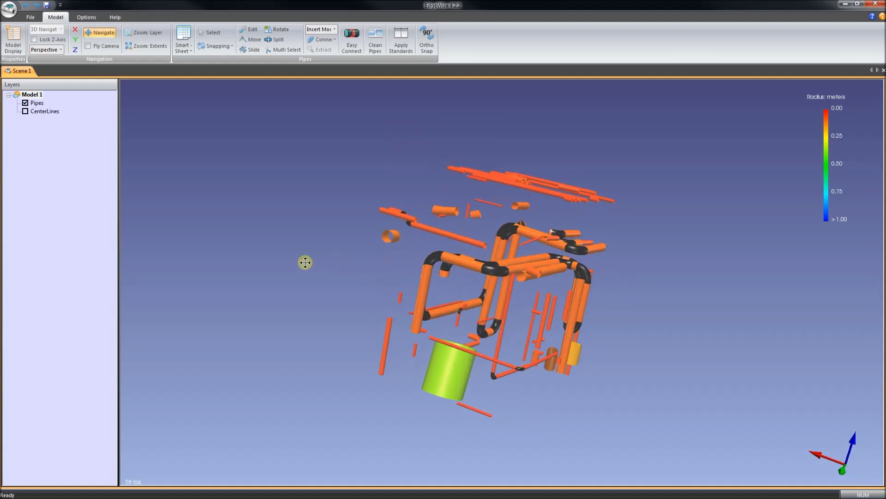
drag(509, 278, 433, 289)
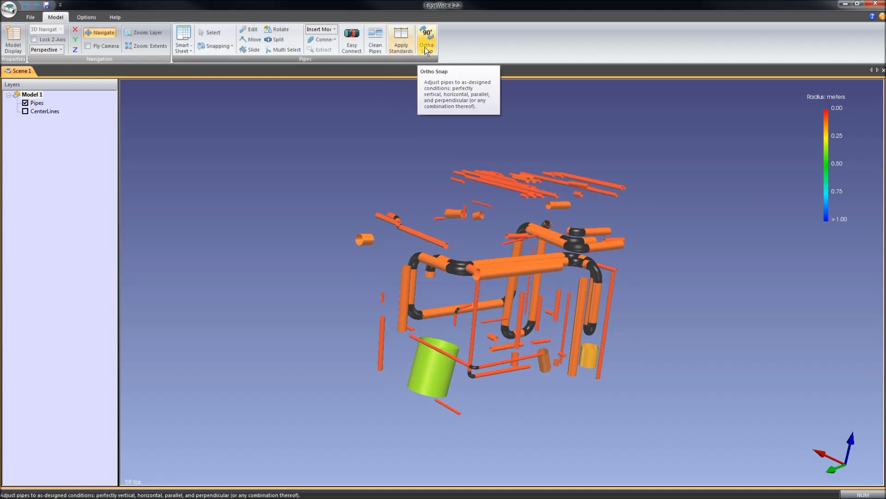
click(401, 48)
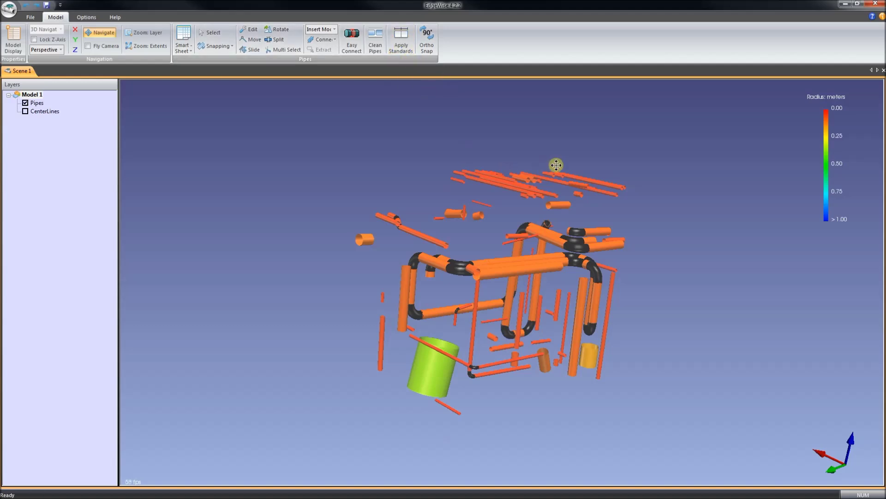
drag(672, 354, 491, 341)
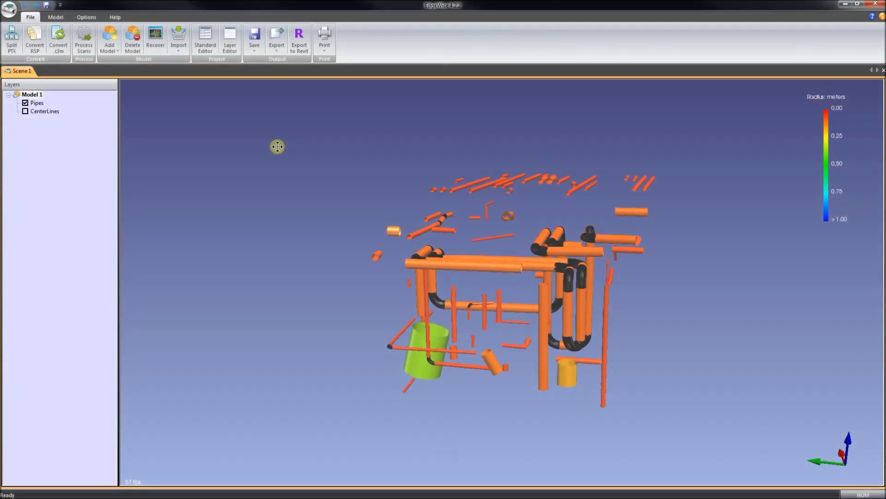
Export the pipe model to Revit as Revit family objects, saved as pipes.c3rvt
drag(518, 234, 459, 246)
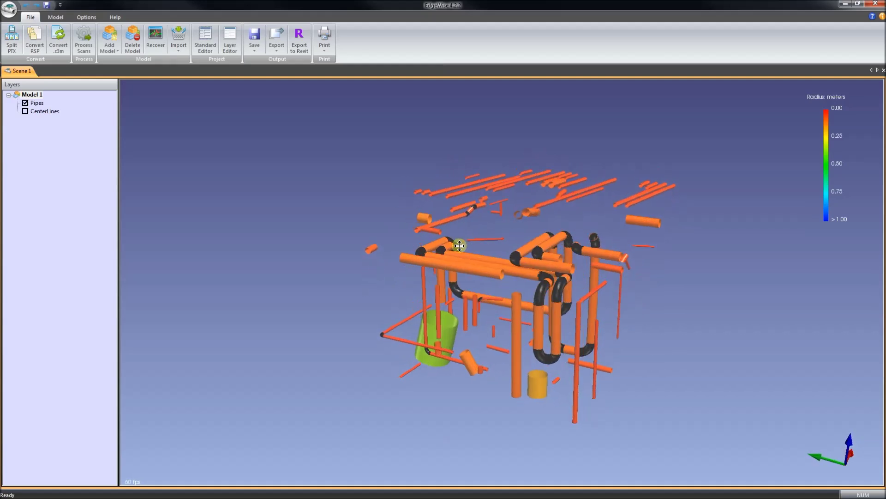
click(303, 46)
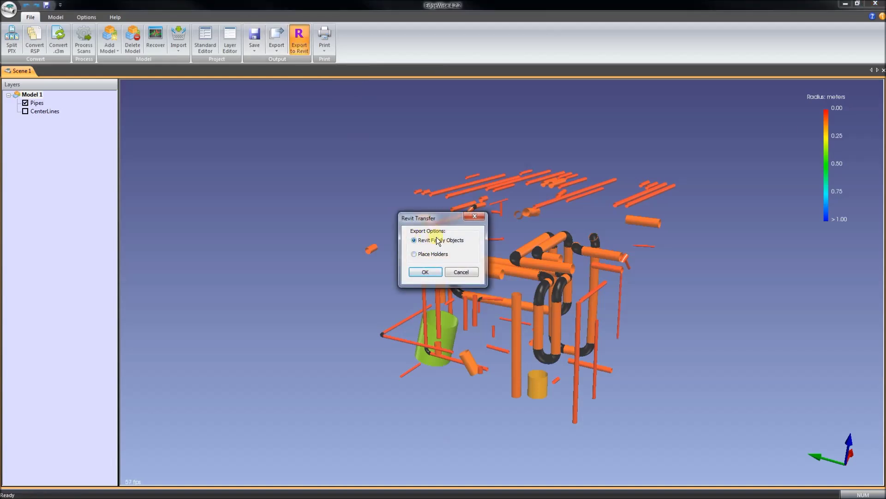
click(433, 272)
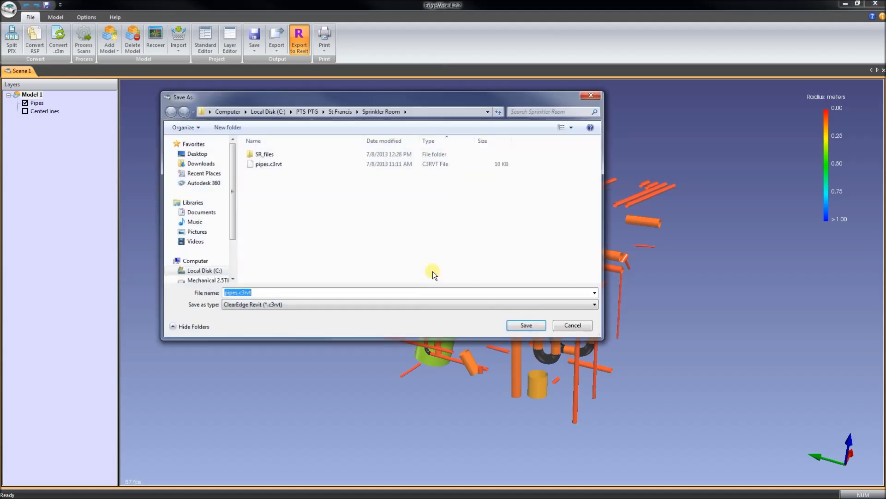
click(238, 292)
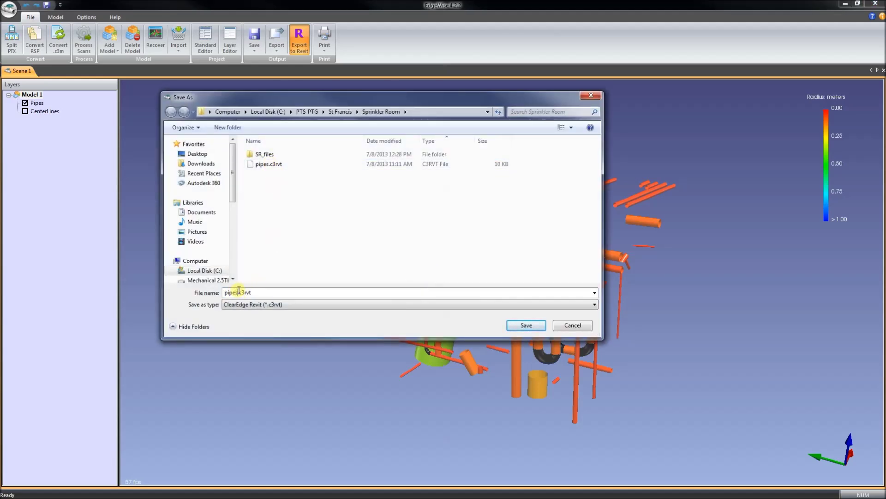
click(525, 326)
click(467, 274)
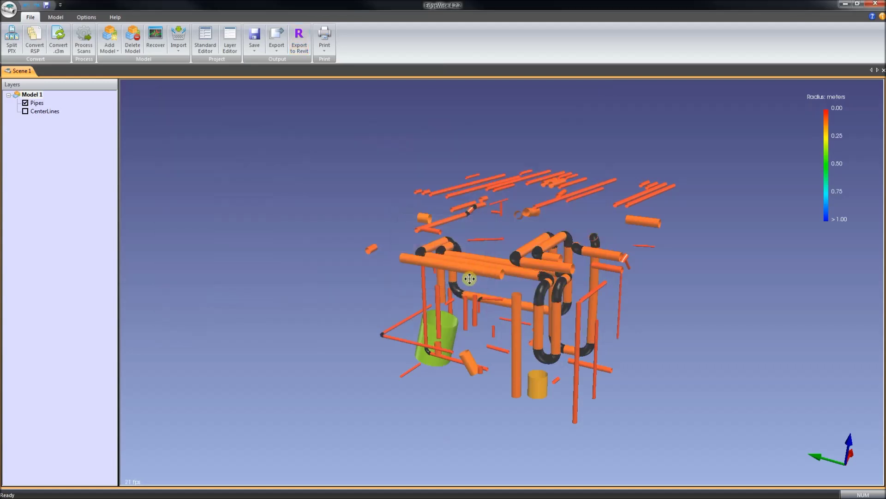
Export the pipes in Leica COE format with un-insulated diameter and extended gaps as Model 1.coe
click(277, 50)
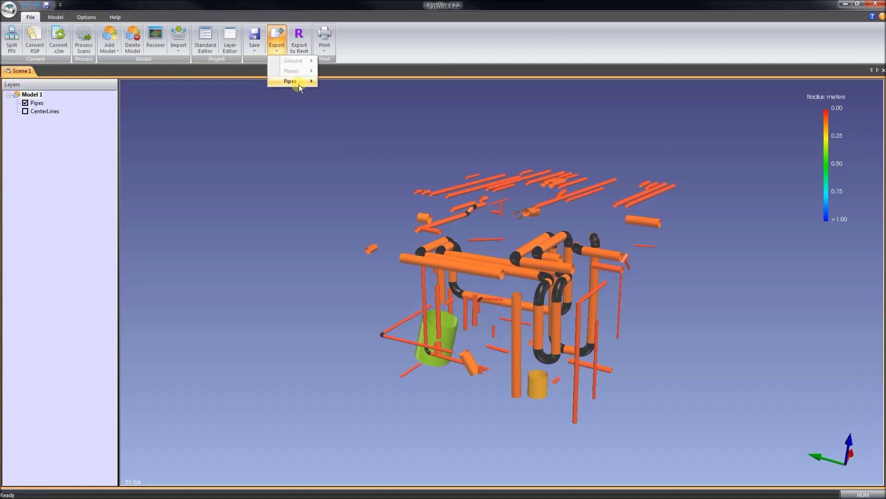
mouse_move(298, 83)
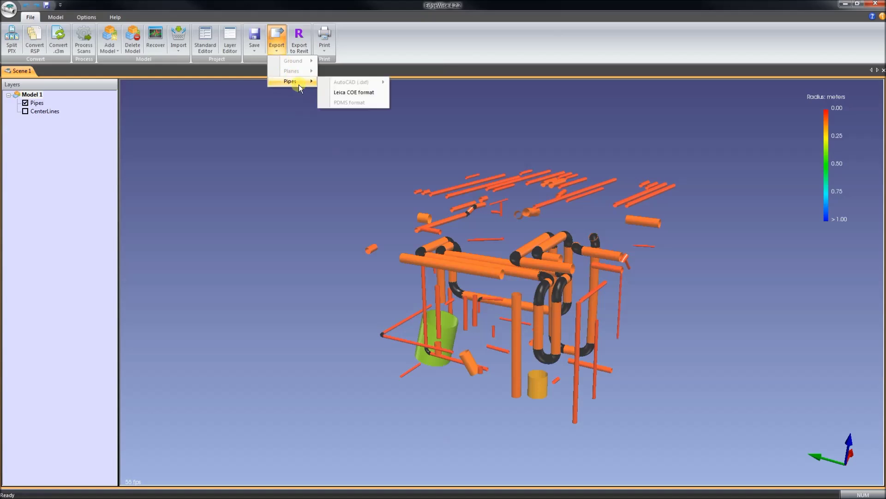
click(336, 92)
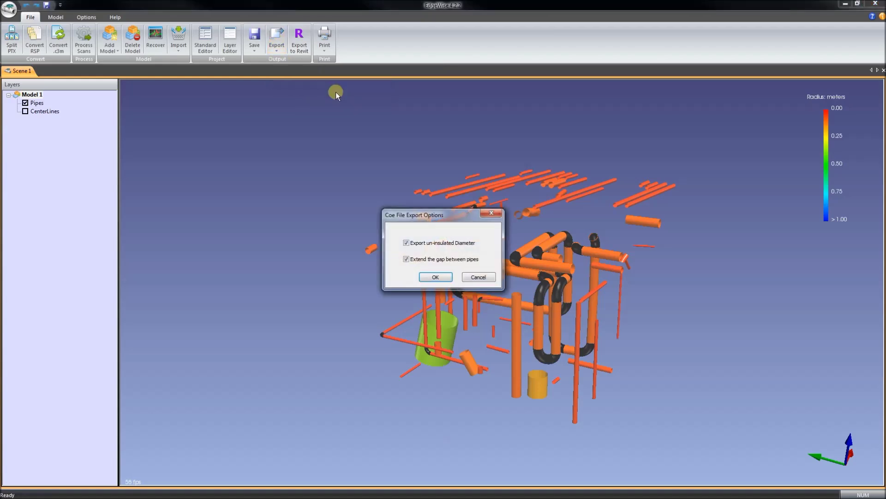
click(436, 277)
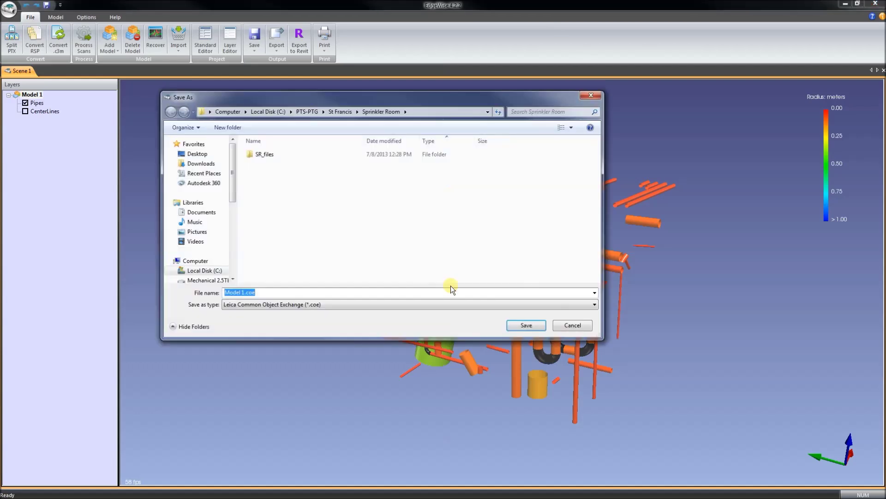
click(516, 326)
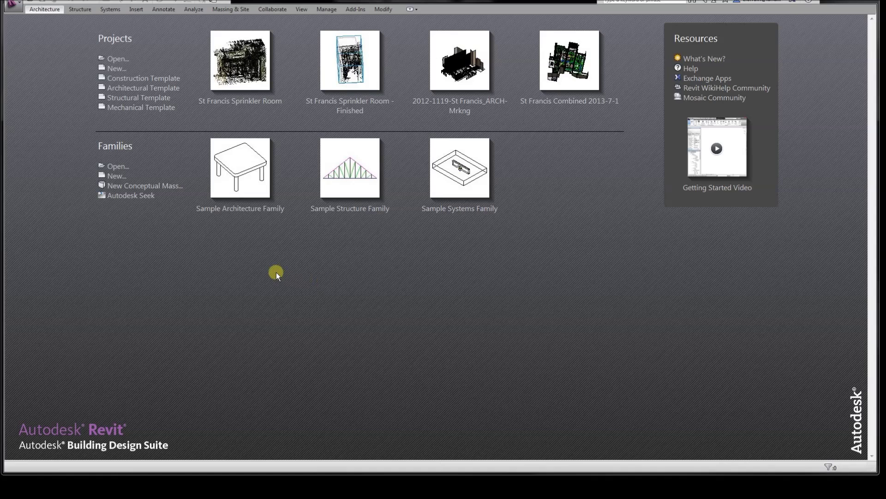
Create a Mechanical Template project, switch to the default 3D view, and show the Add-Ins commands
click(150, 108)
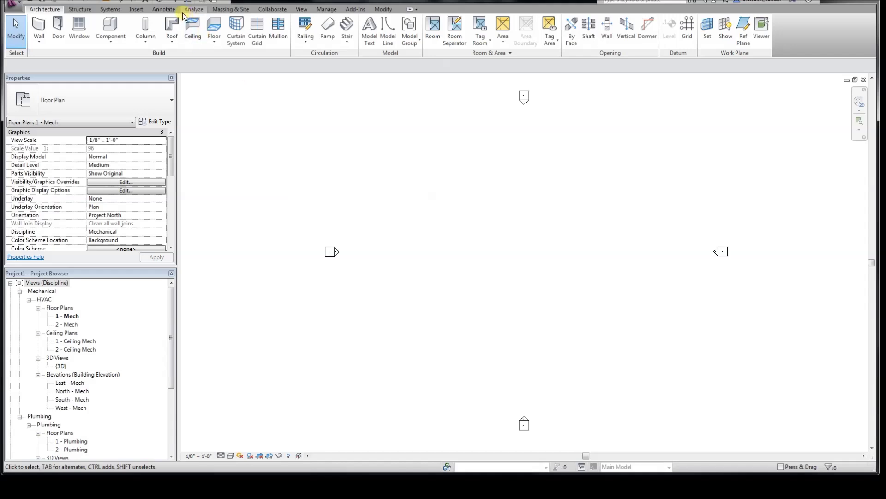
click(187, 1)
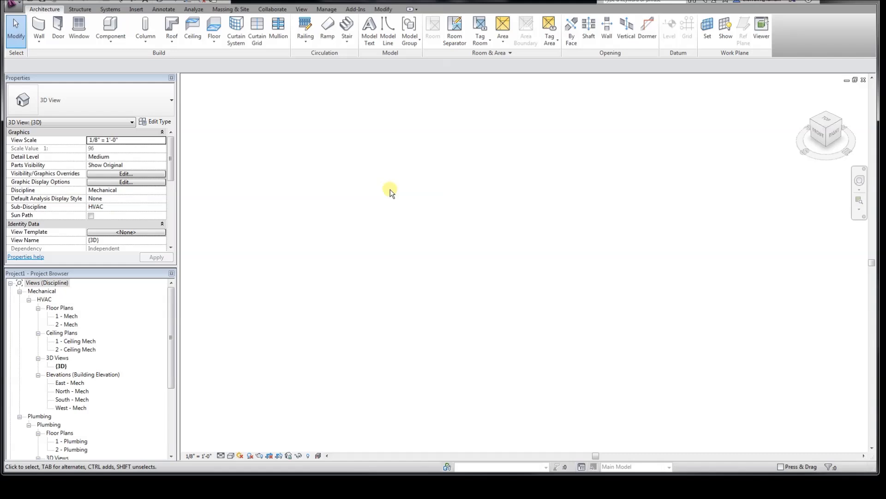
click(356, 12)
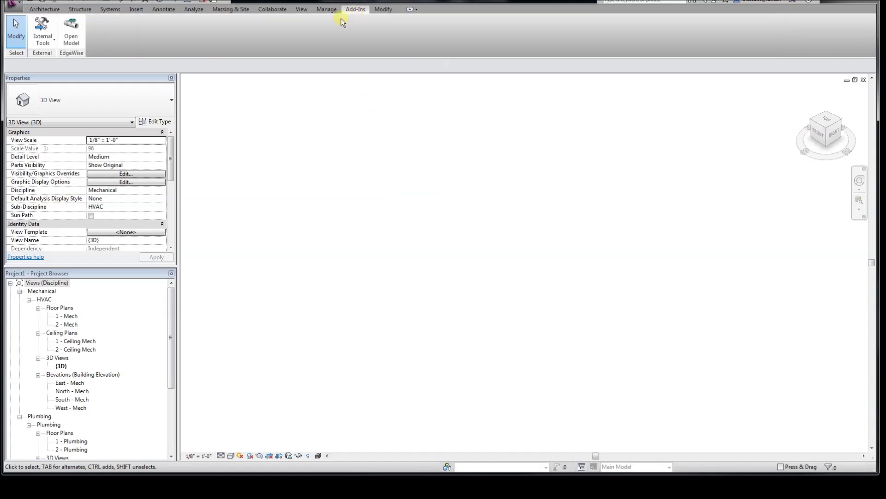
Import pipes.c3rvt with the EdgeWise Open Model command and dismiss the pipe creation report
click(71, 40)
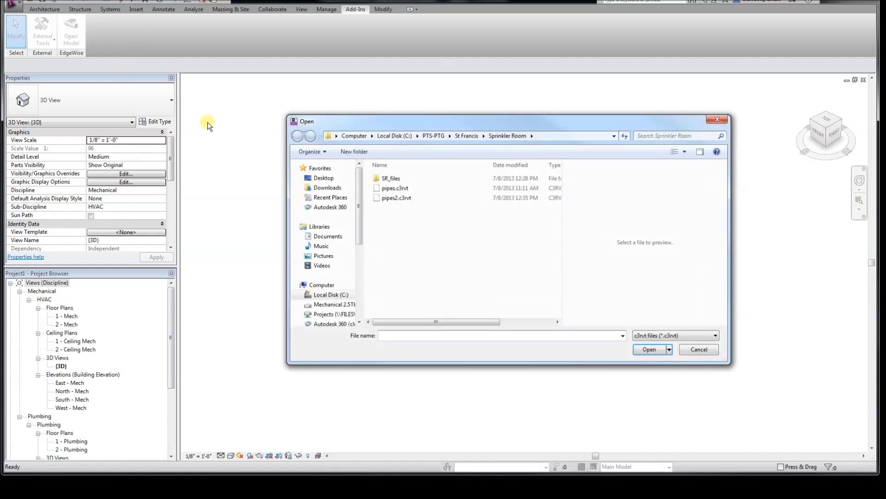
click(395, 188)
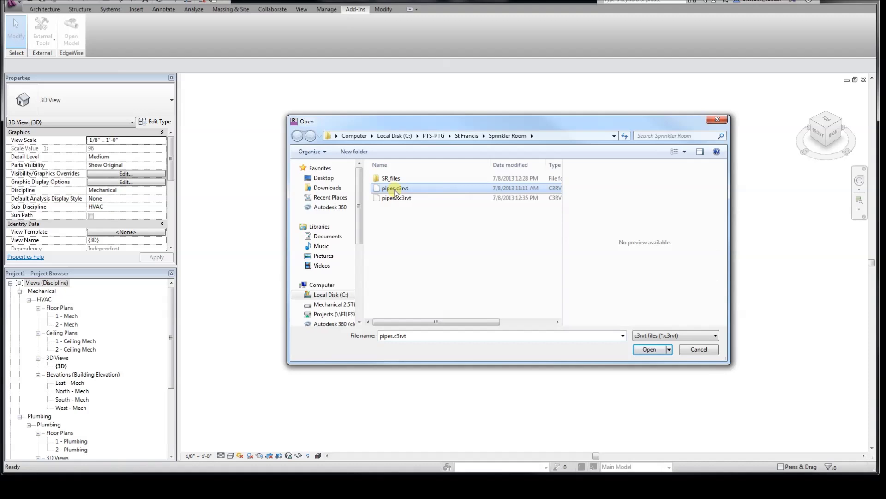
click(658, 350)
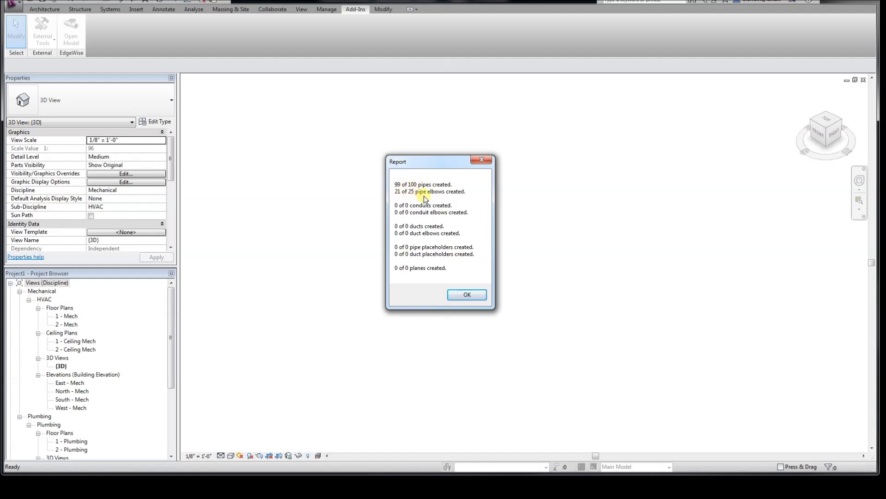
click(468, 295)
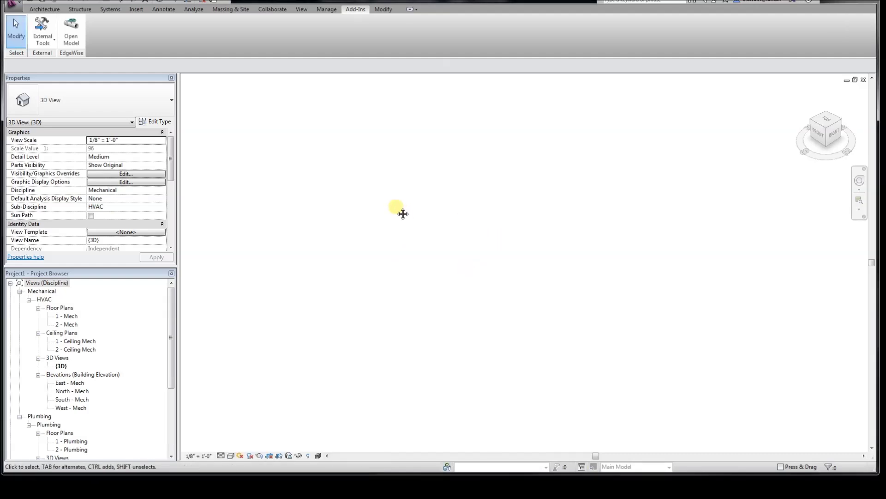
Set the 3D view to Fine detail level and Shaded visual style, then orbit toward the front
click(221, 455)
click(233, 445)
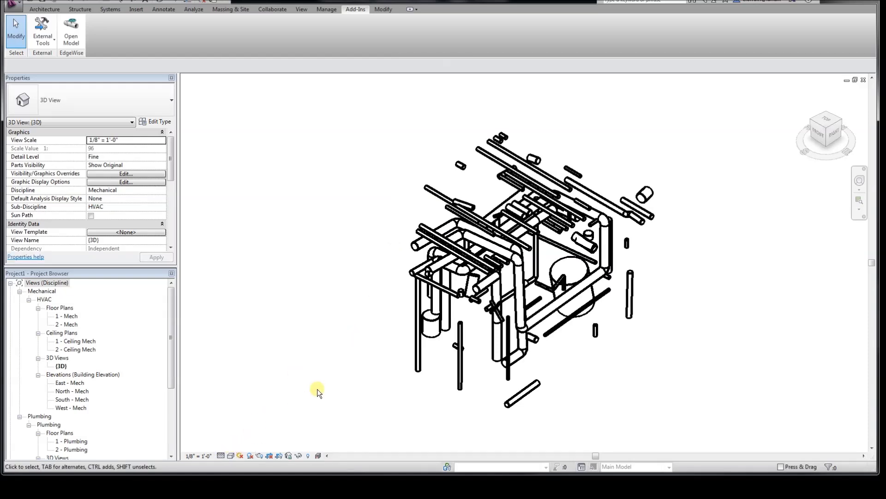
scroll(492, 311, up, 2)
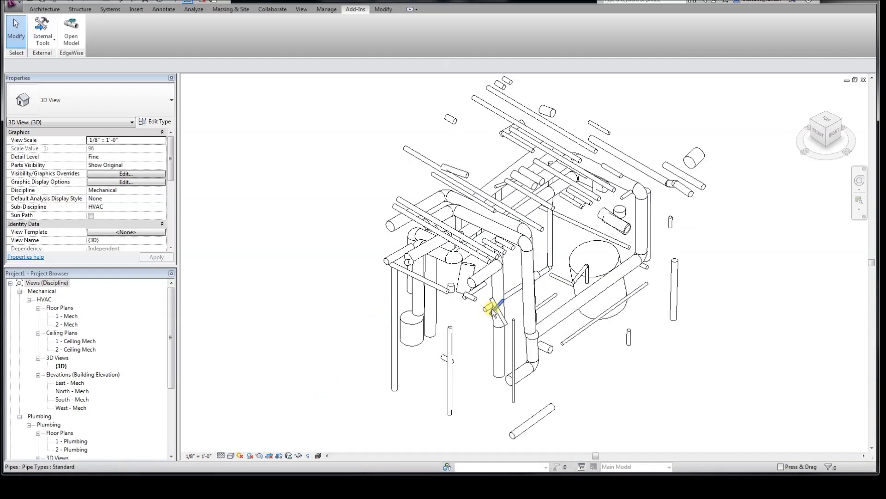
scroll(492, 310, up, 1)
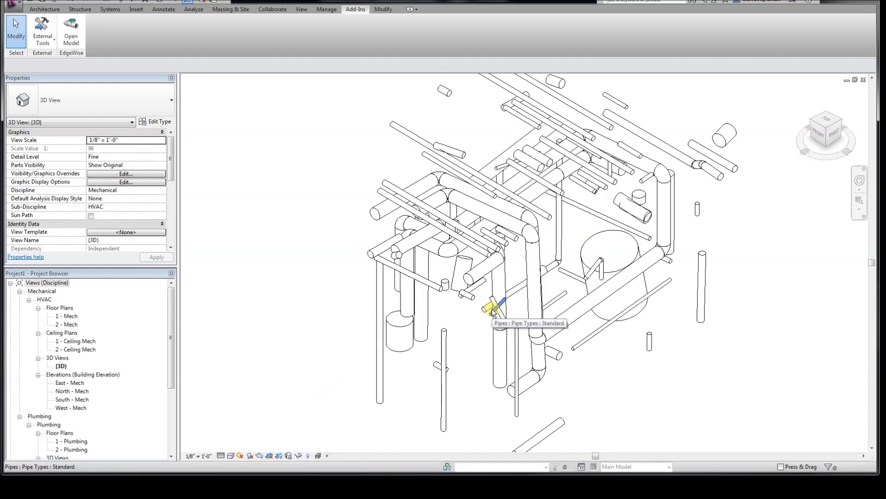
key(s)
key(d)
scroll(595, 357, down, 1)
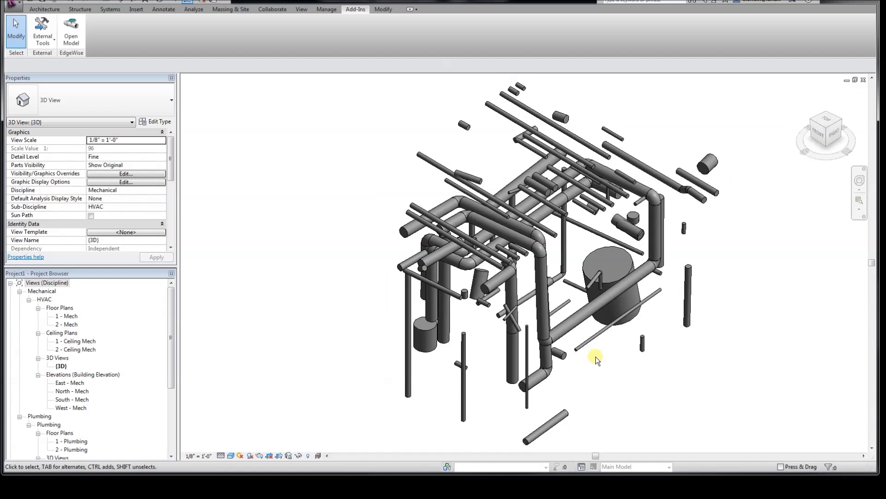
shift+middle_drag(597, 362, 625, 349)
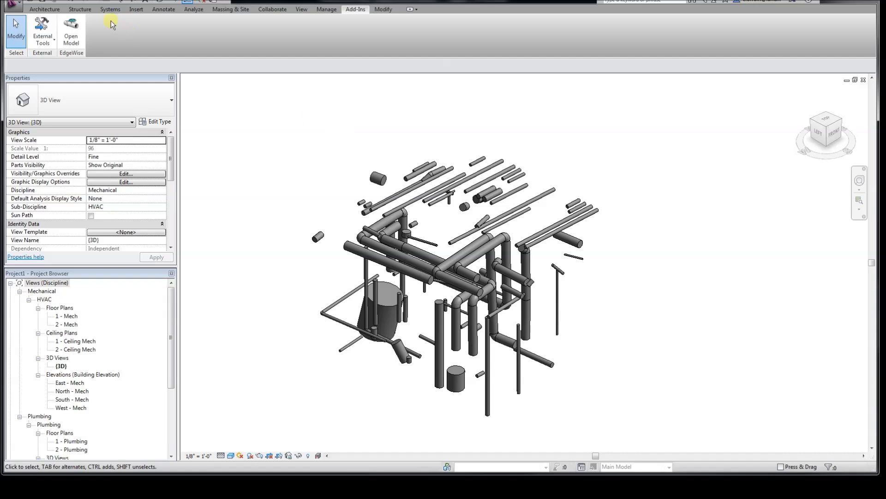
Link Sprinkler Room.pcg with Auto - Origin to Origin positioning and orbit to a right-side view
click(137, 9)
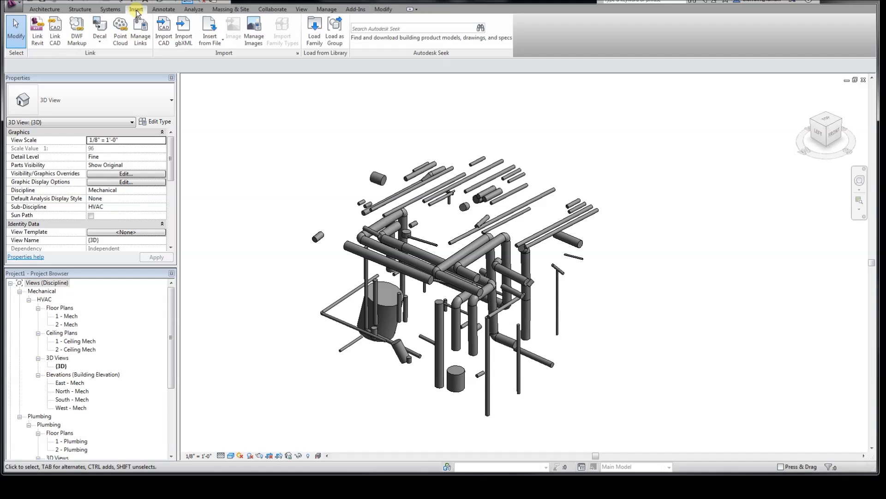
click(120, 40)
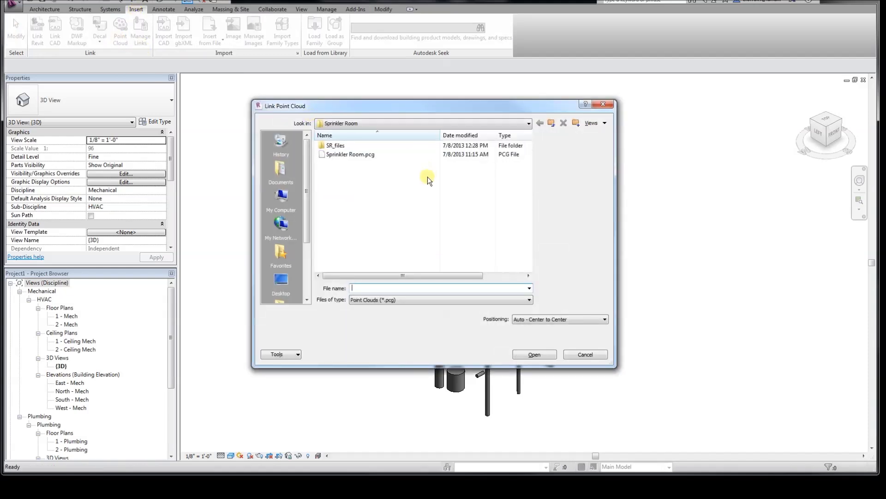
click(372, 154)
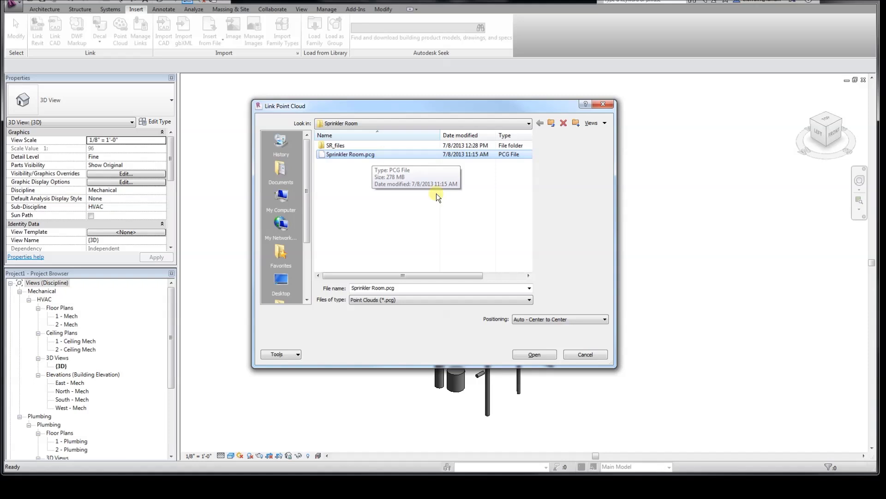
click(538, 319)
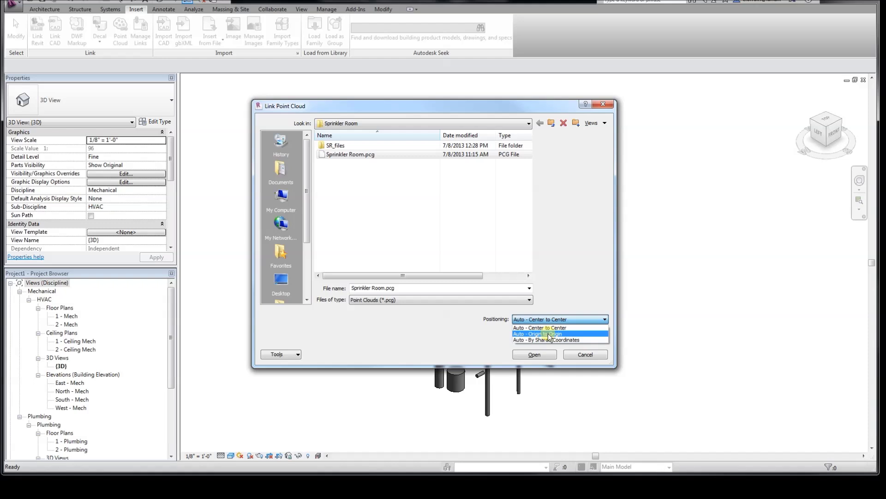
click(549, 336)
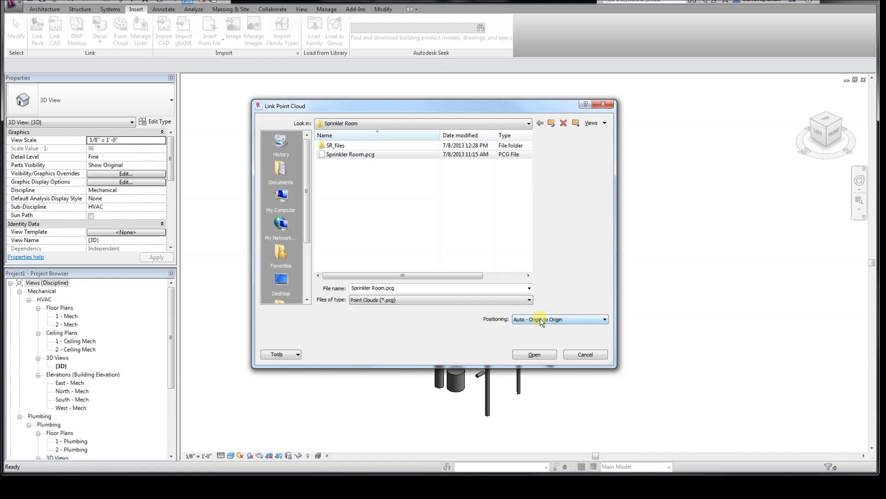
click(543, 353)
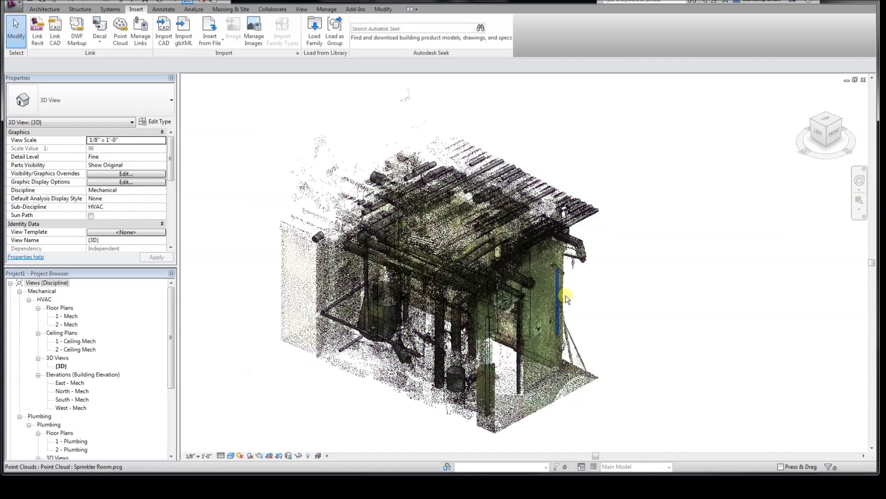
shift+middle_drag(667, 307, 384, 193)
scroll(351, 144, up, 5)
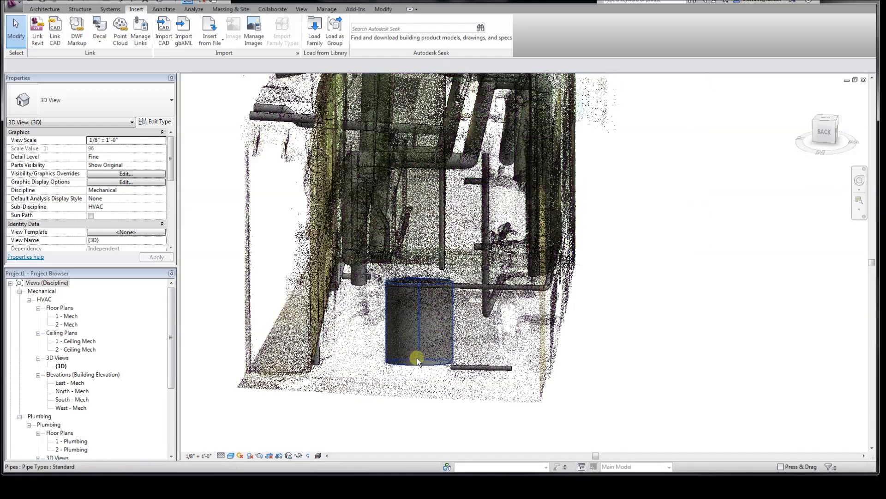
click(417, 359)
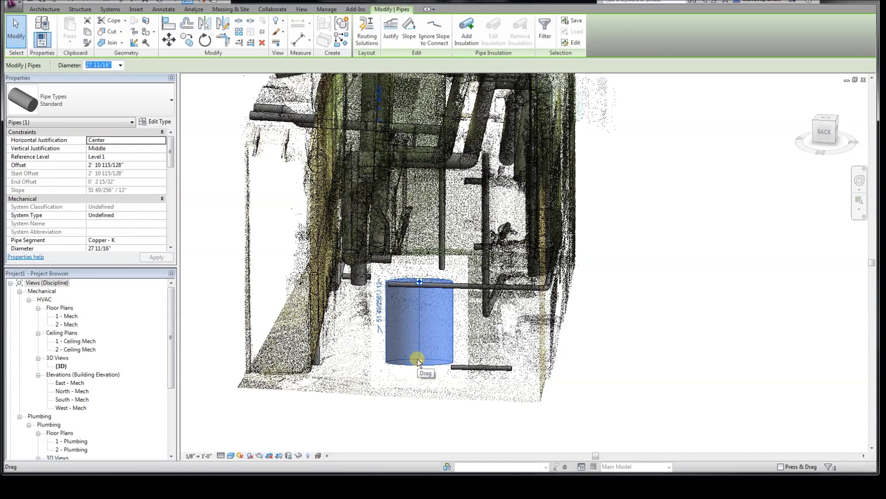
key(Escape)
shift+middle_drag(417, 359, 507, 371)
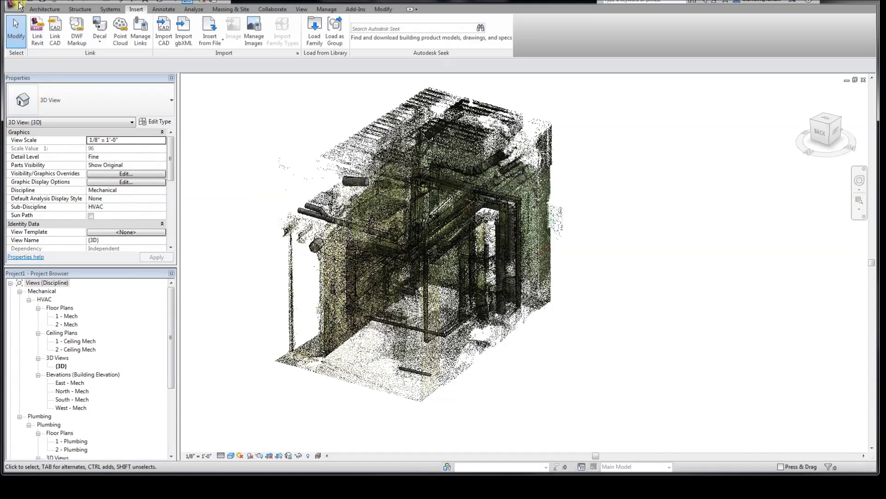
click(19, 6)
Save the project under the name St Francis Sprinkler Room.rvt, chosen from the file name history
mouse_move(62, 104)
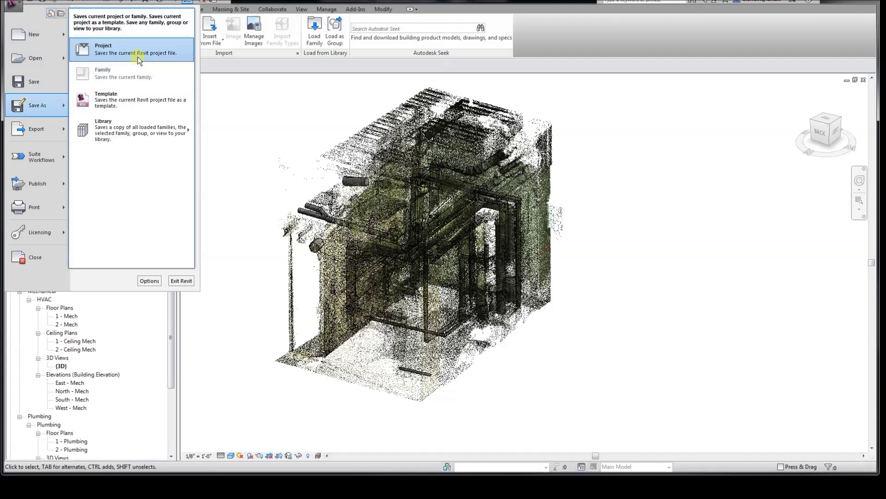
click(137, 54)
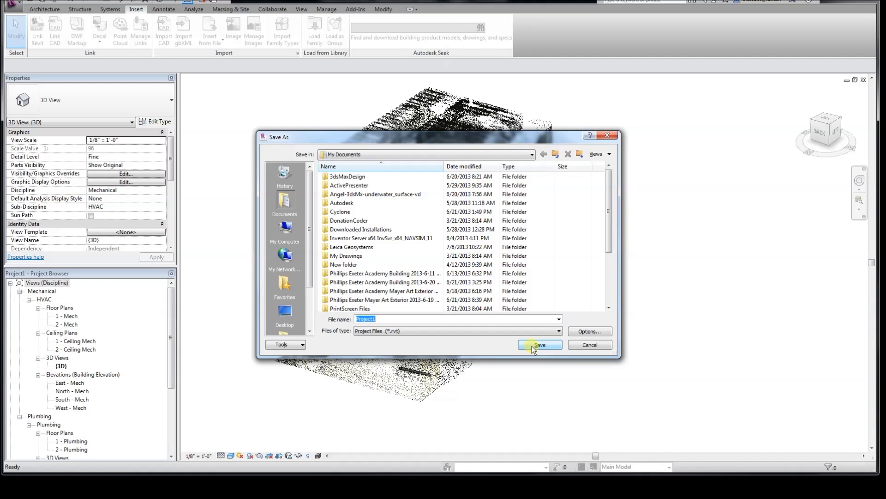
click(559, 319)
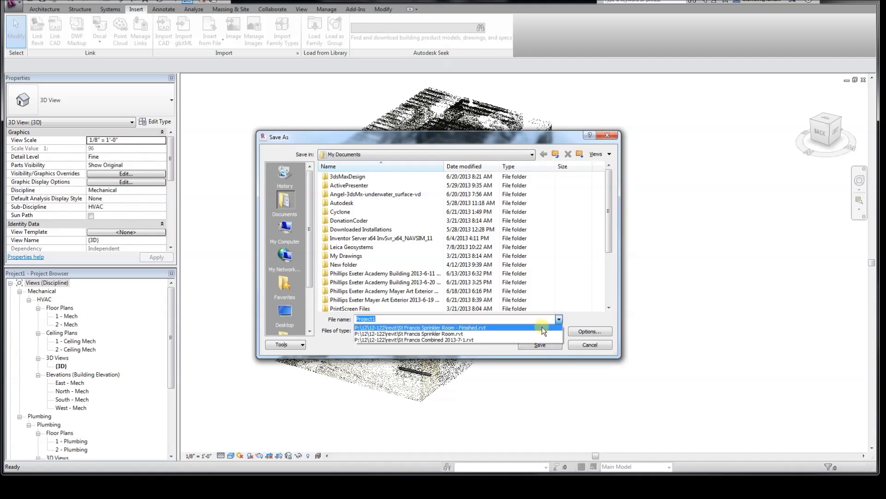
click(541, 332)
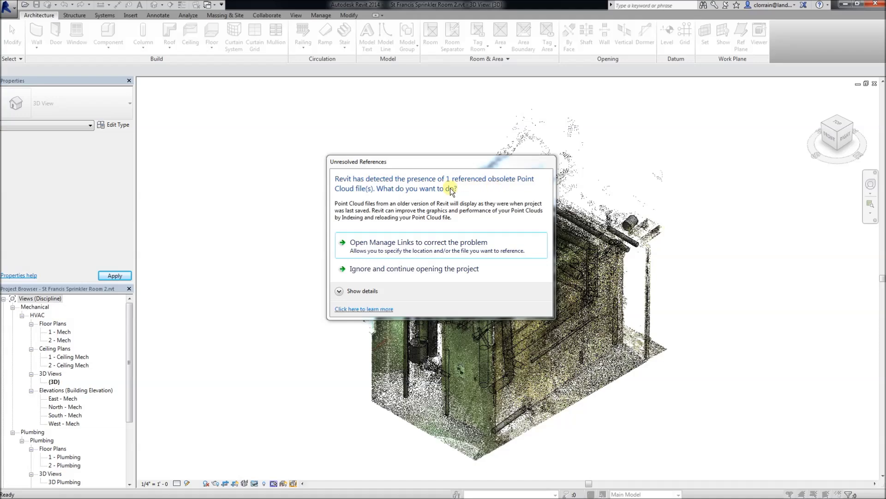
Ignore the unresolved point cloud reference and reframe the 3D view on the whole scanned room
click(422, 269)
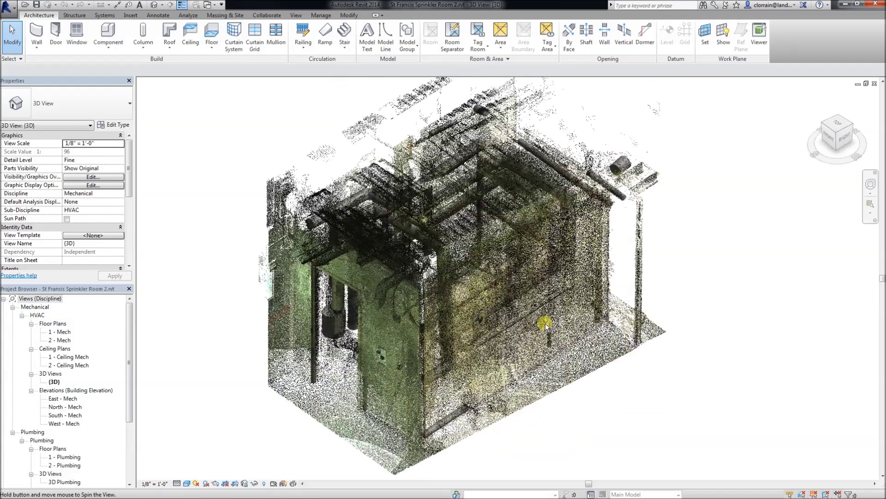
scroll(632, 326, up, 5)
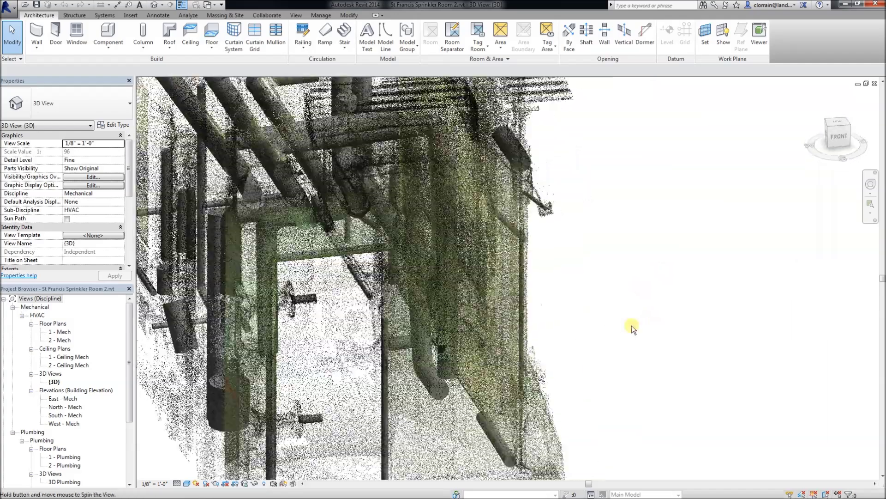
scroll(564, 329, down, 6)
shift+middle_drag(559, 342, 552, 371)
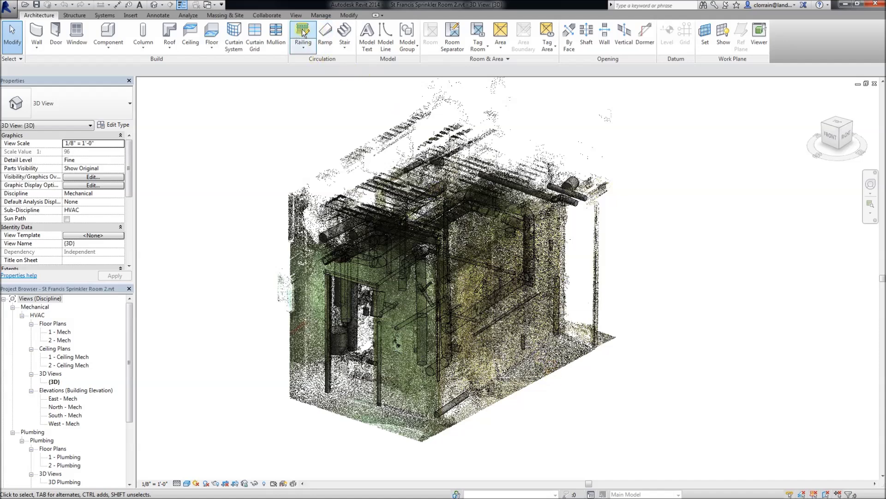
click(321, 15)
Remove the Sprinkler Room.pcg link from the Point Clouds list in Manage Links
click(609, 47)
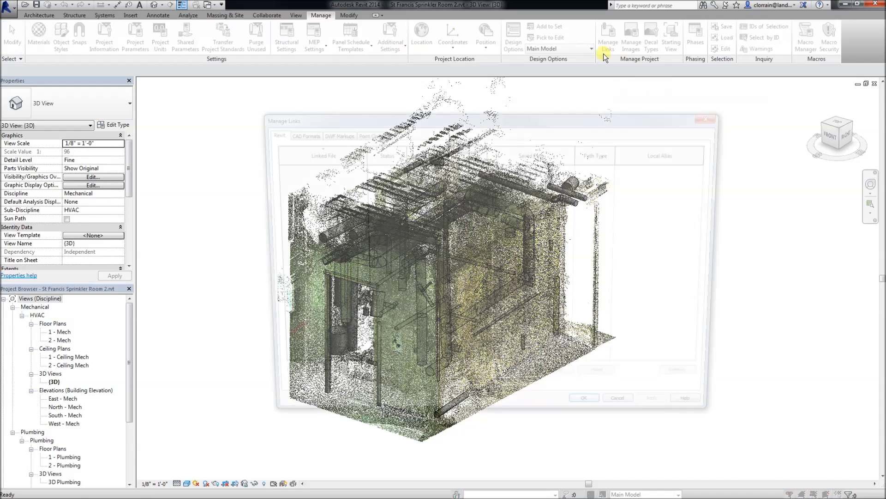
click(366, 131)
click(323, 169)
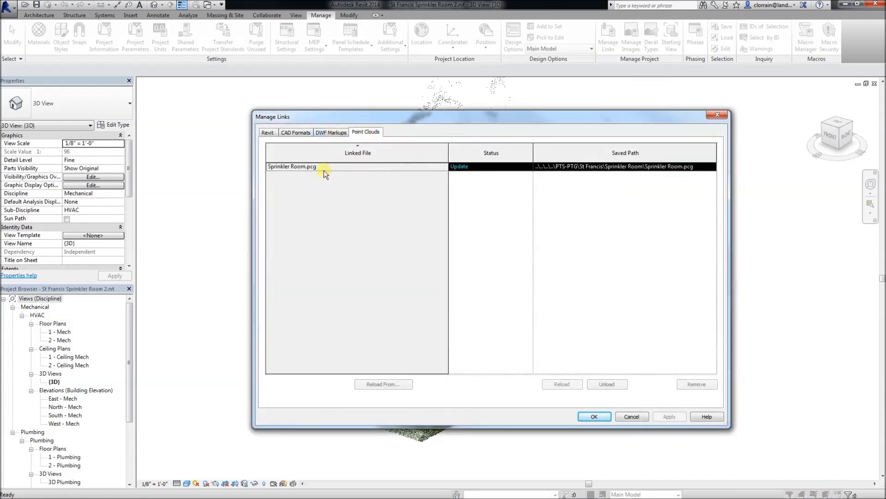
click(694, 384)
click(594, 416)
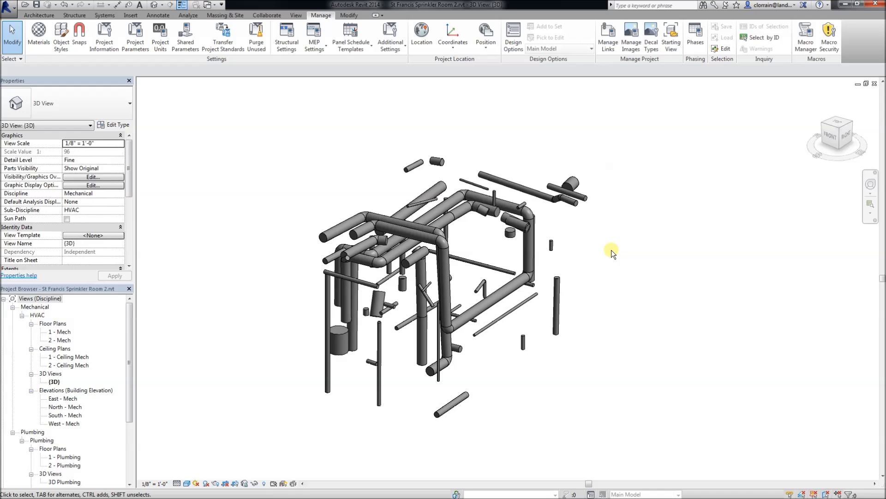
click(130, 15)
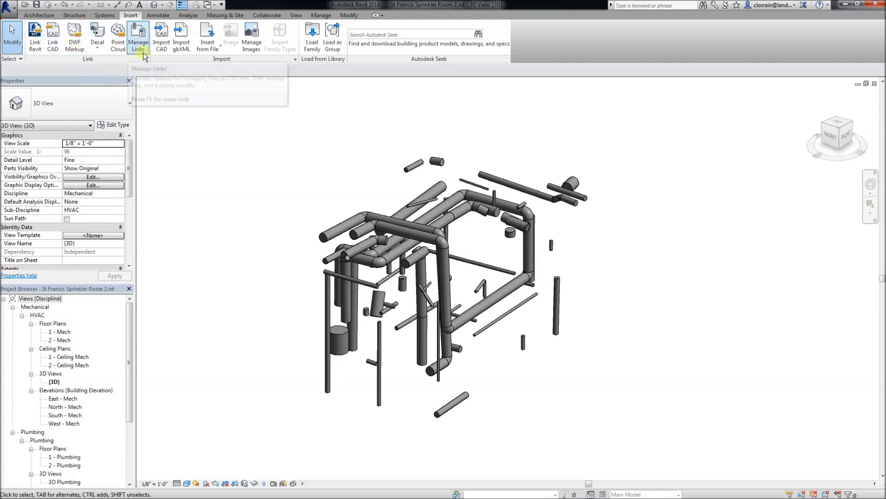
Link Sprinkler Room.rcp into the project with Auto - Origin to Origin positioning
click(118, 41)
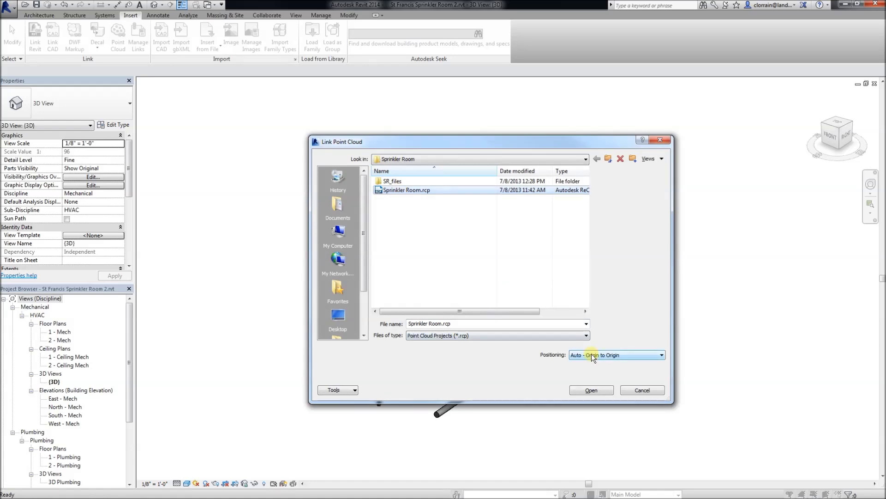
click(593, 390)
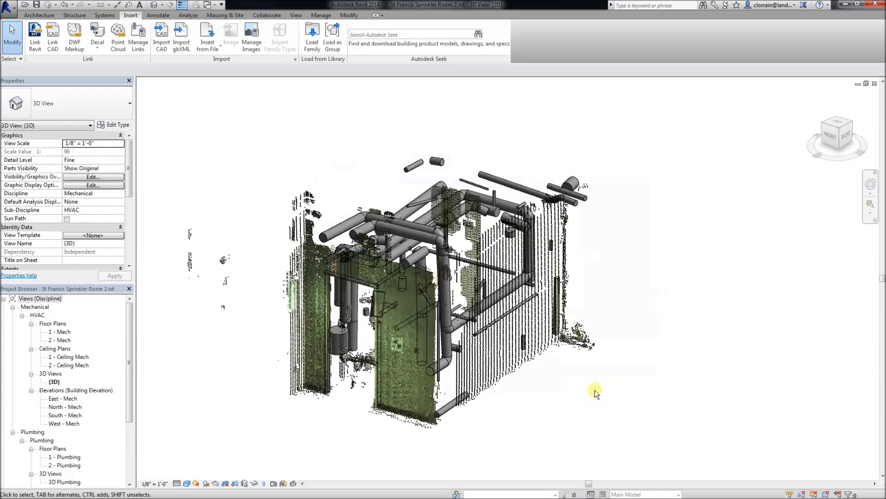
Orbit and zoom around the point-cloud room, then open the {3D} view's Project Browser context menu
scroll(360, 323, up, 3)
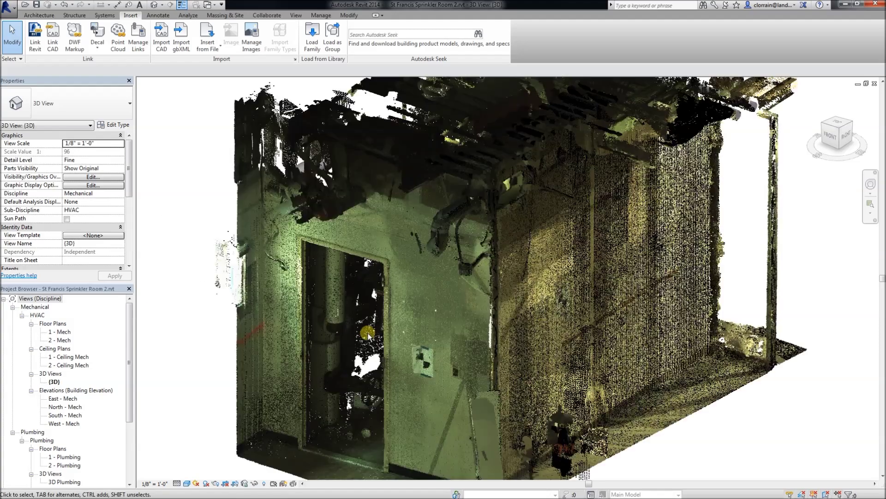
shift+middle_drag(361, 323, 480, 273)
scroll(480, 272, up, 6)
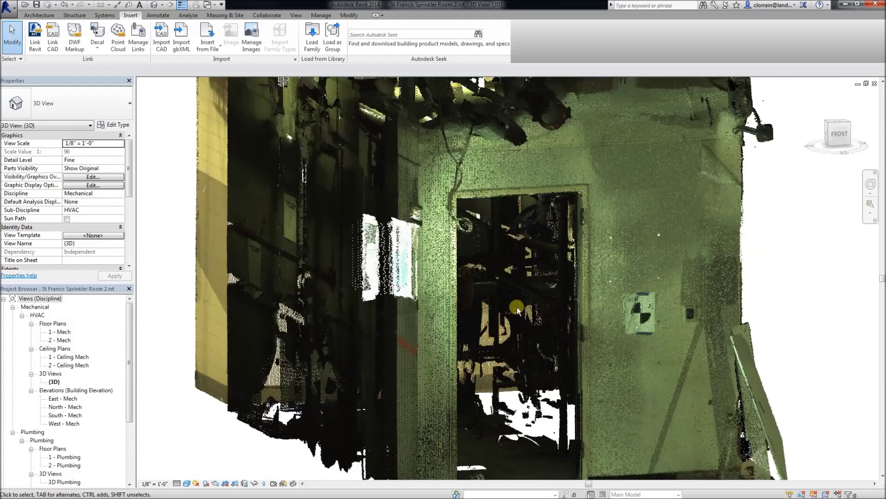
scroll(539, 314, up, 5)
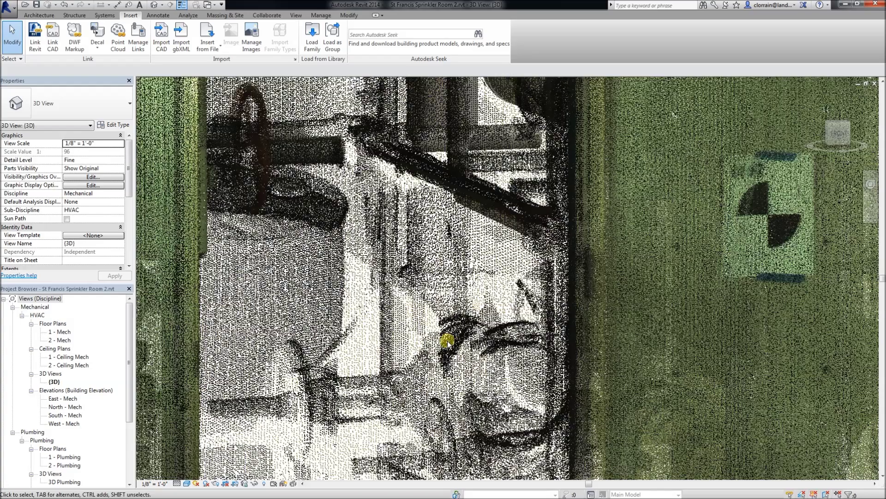
scroll(357, 207, up, 8)
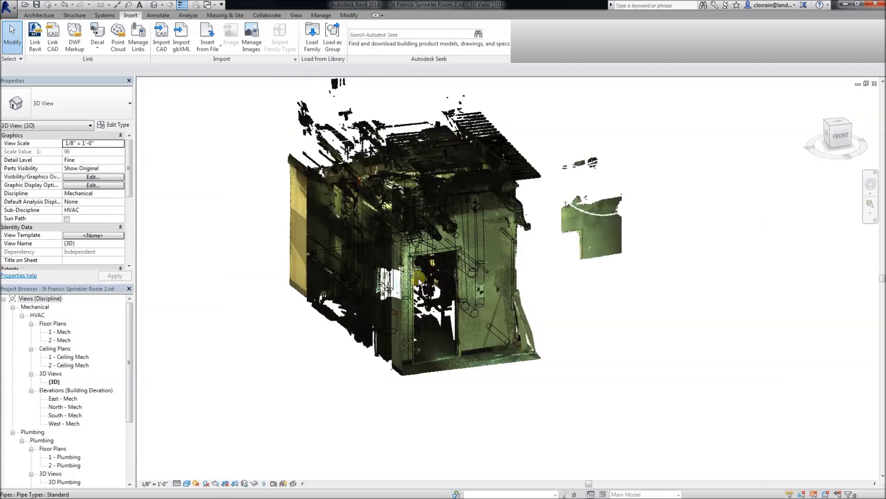
shift+middle_drag(418, 278, 351, 333)
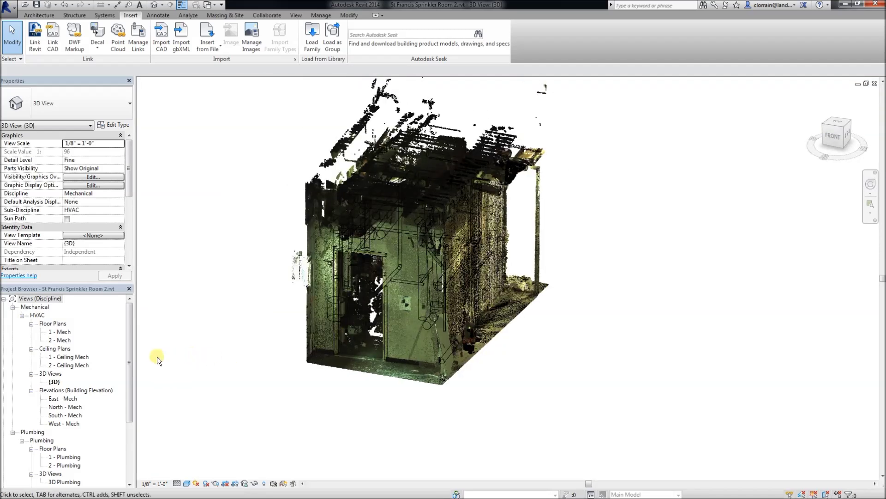
right_click(54, 382)
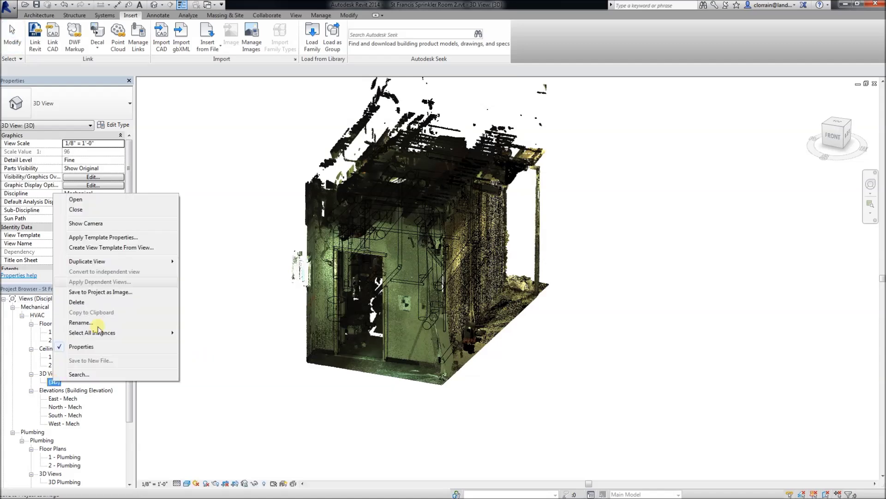
Duplicate the {3D} view as Copy of {3D} and turn on its Section Box
mouse_move(146, 263)
click(203, 259)
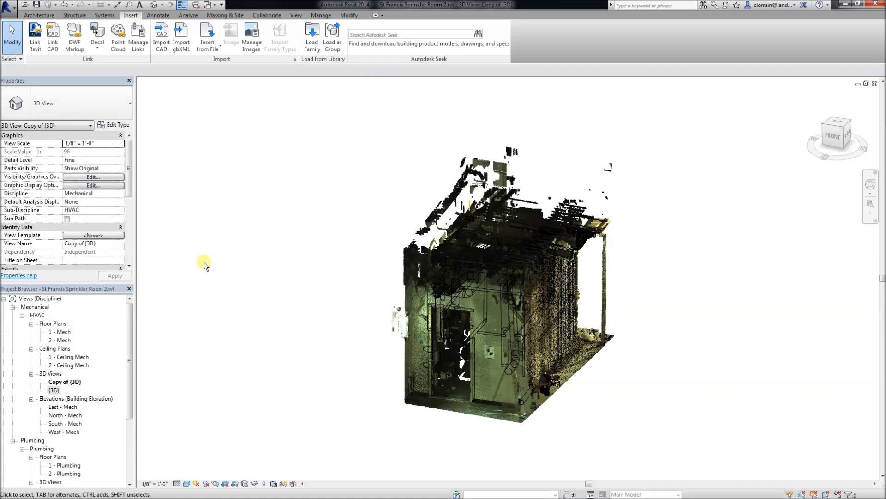
drag(132, 185, 131, 223)
click(66, 218)
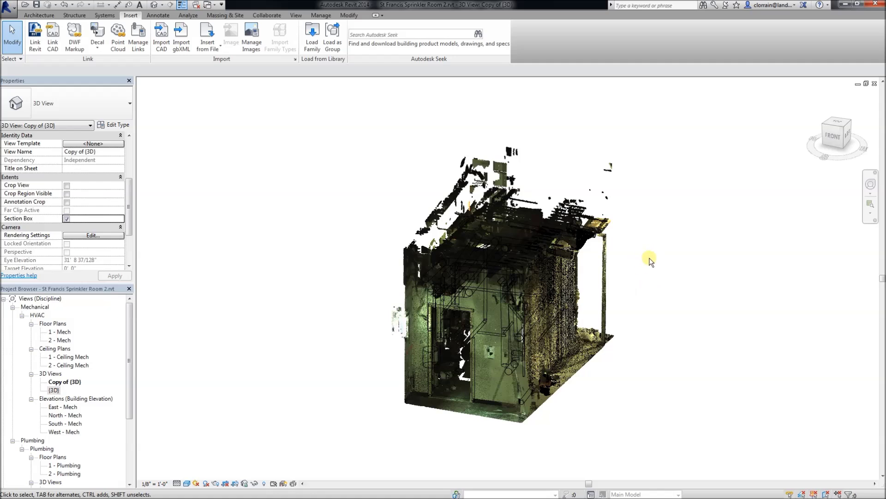
scroll(651, 262, down, 5)
scroll(567, 277, up, 1)
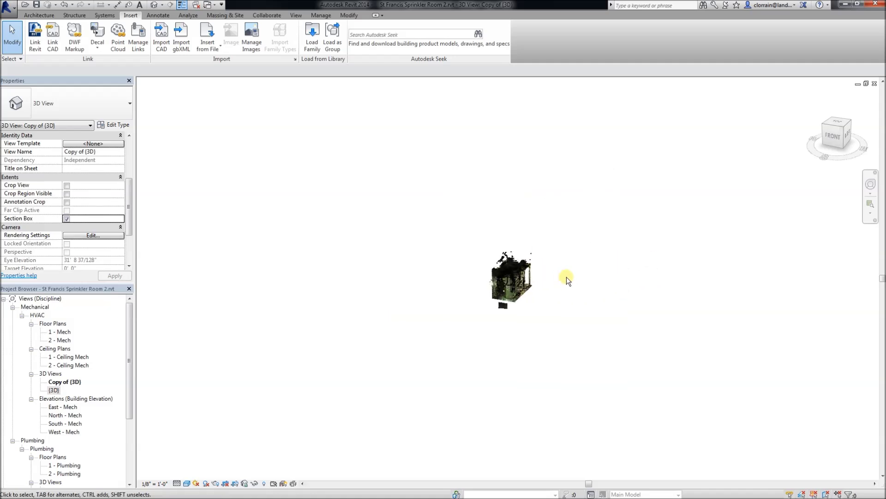
Reveal hidden elements and unhide the section box category in the view, then exit reveal mode
key(r)
key(h)
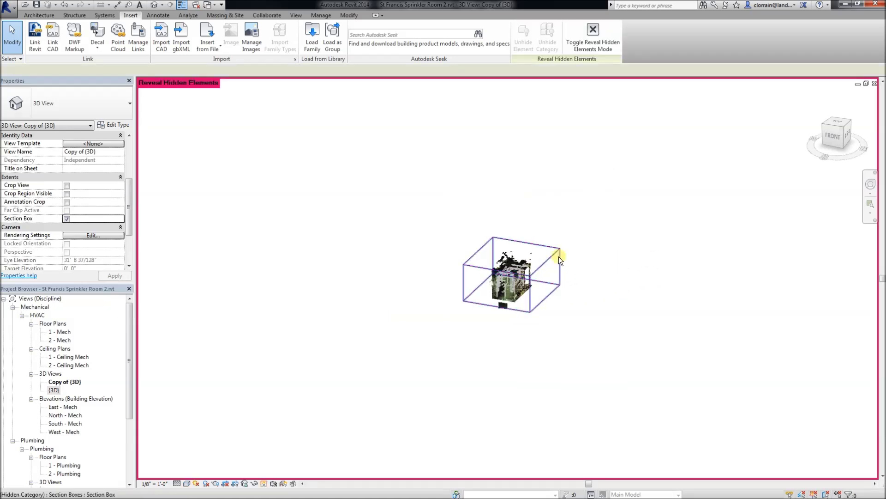
right_click(558, 256)
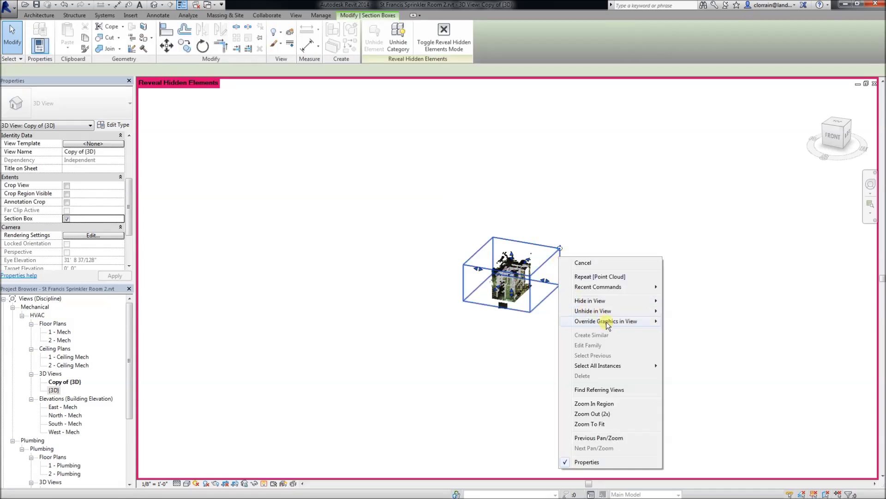
mouse_move(610, 310)
click(669, 321)
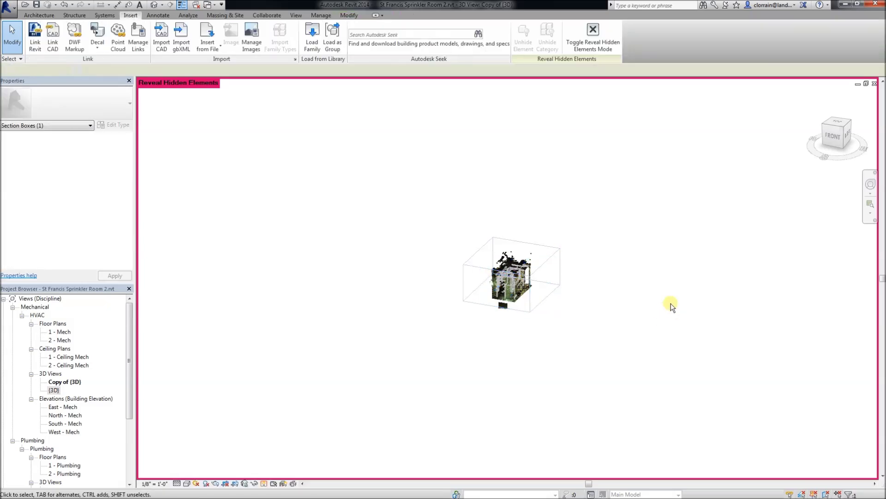
key(r)
key(h)
scroll(601, 274, up, 5)
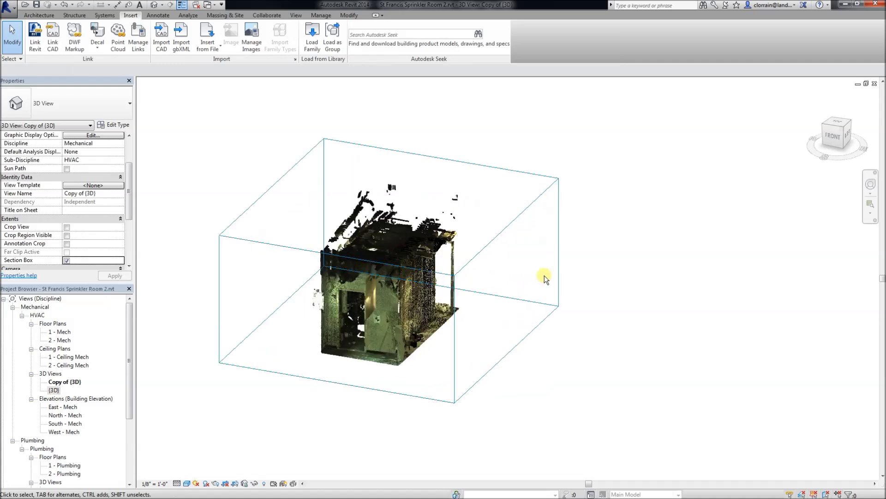
Pull the section box's right side inward and lower its top
click(560, 273)
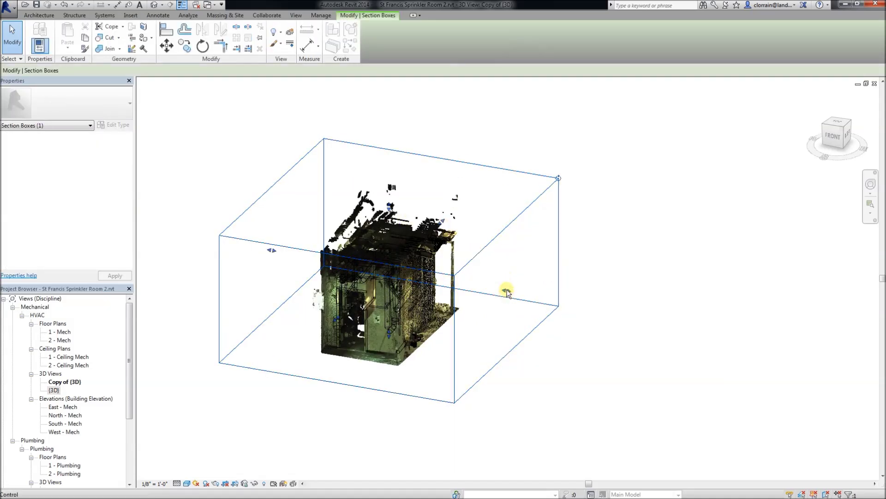
drag(473, 287, 424, 273)
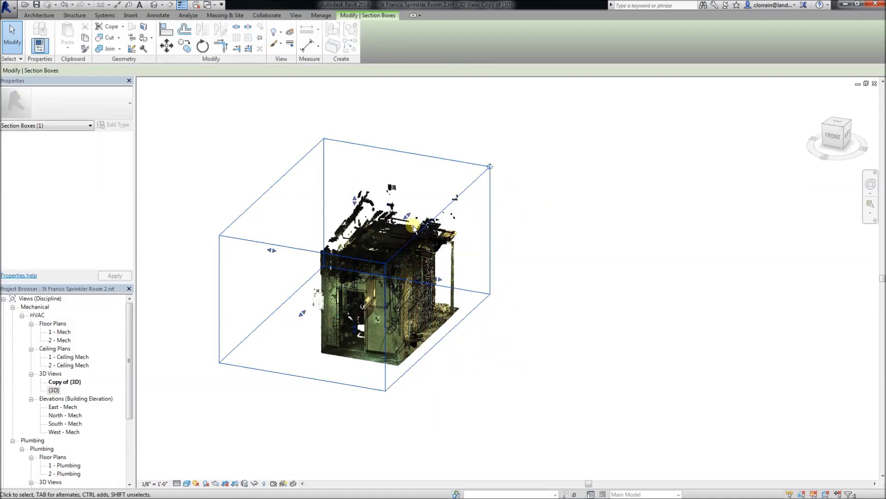
scroll(362, 207, up, 3)
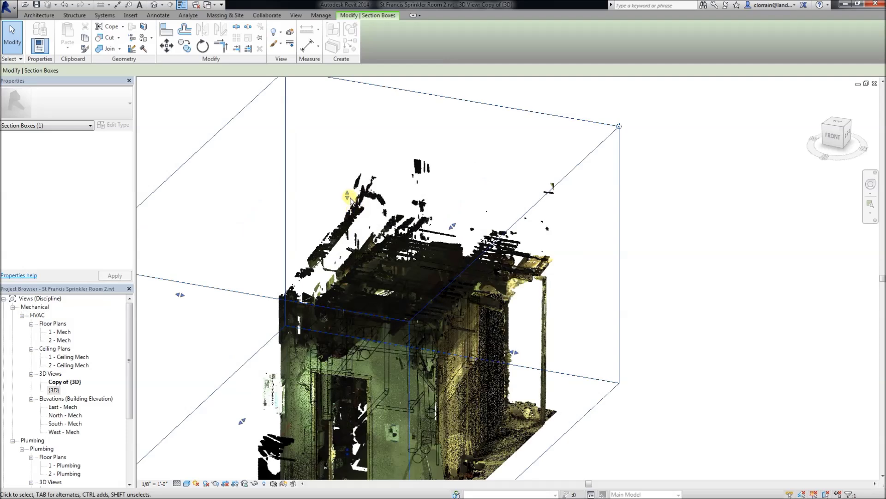
click(359, 252)
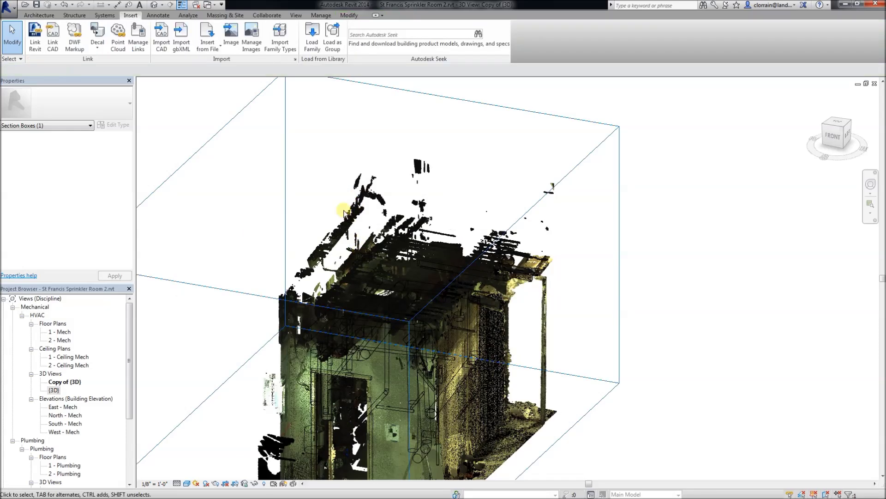
click(413, 92)
drag(349, 216, 346, 252)
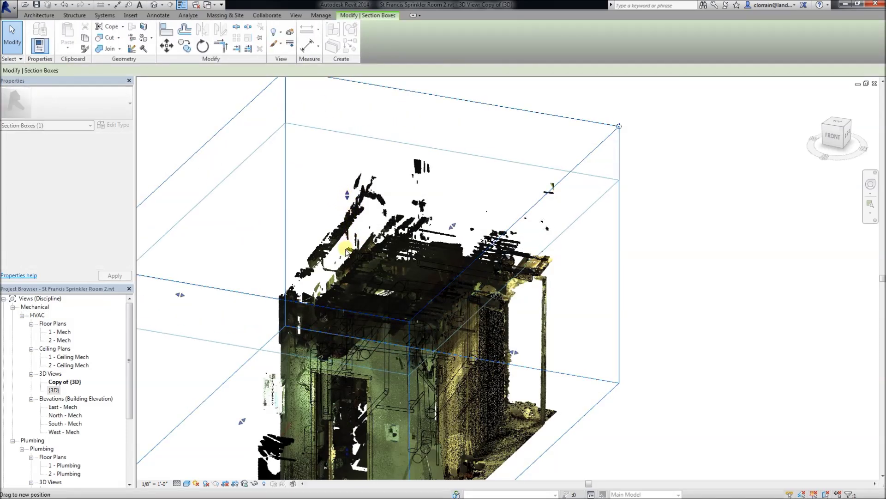
Crop another side of the section box and orbit around to inspect the clipped cloud
shift+middle_drag(491, 256, 530, 265)
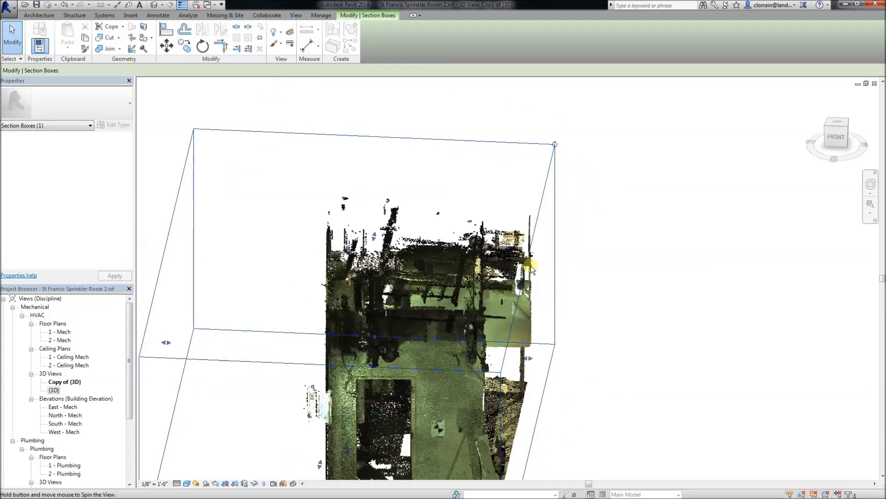
drag(472, 362, 470, 361)
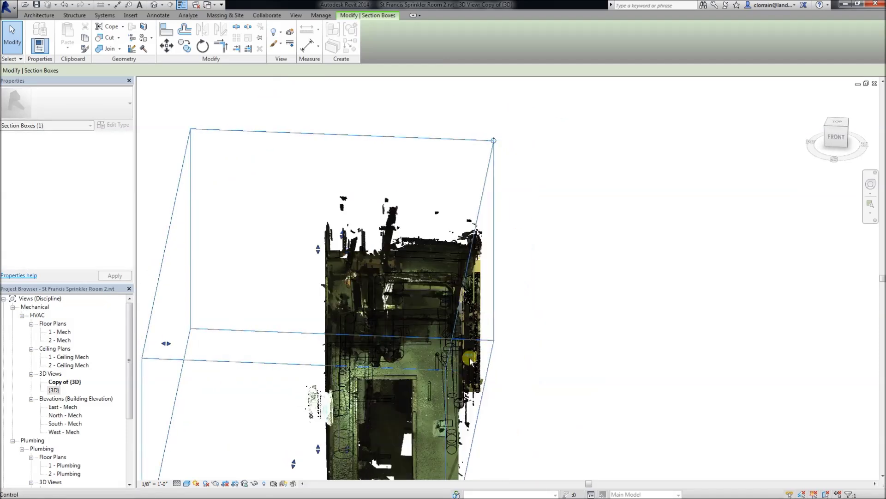
shift+middle_drag(517, 392, 439, 351)
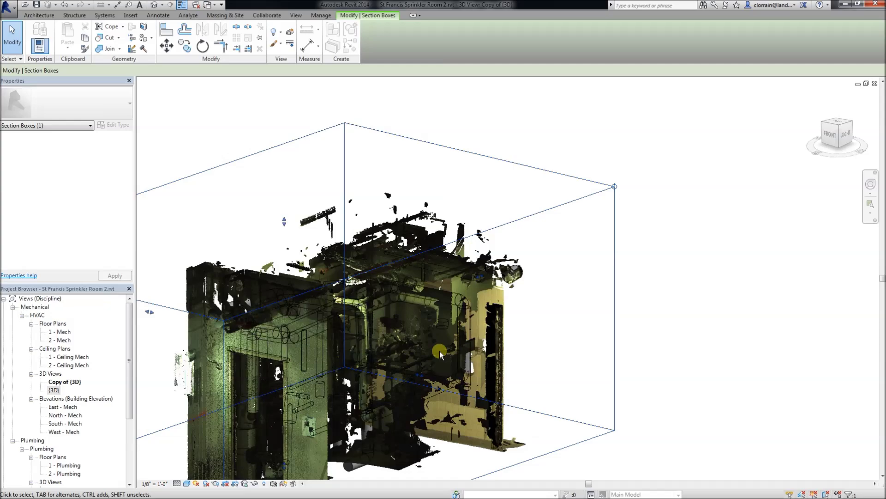
scroll(497, 364, up, 4)
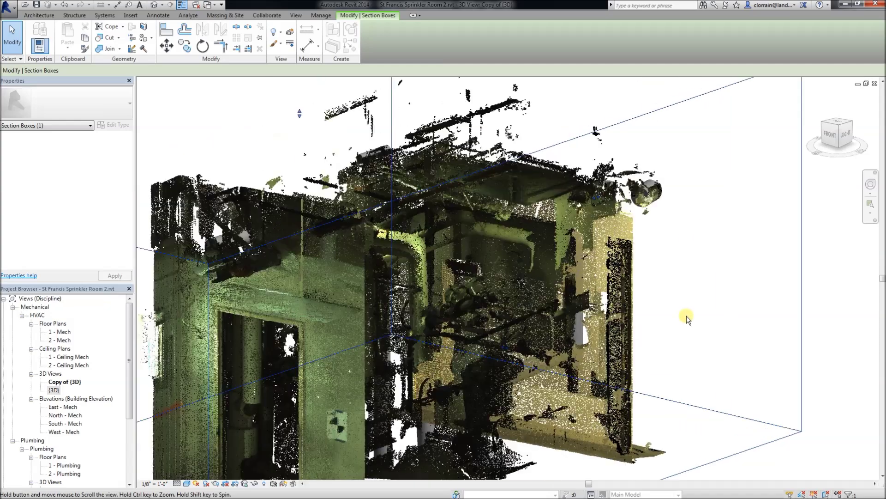
shift+middle_drag(673, 313, 714, 354)
scroll(686, 289, down, 3)
Zoom and orbit the clipped point cloud to view the pipes from lower down
scroll(714, 355, down, 2)
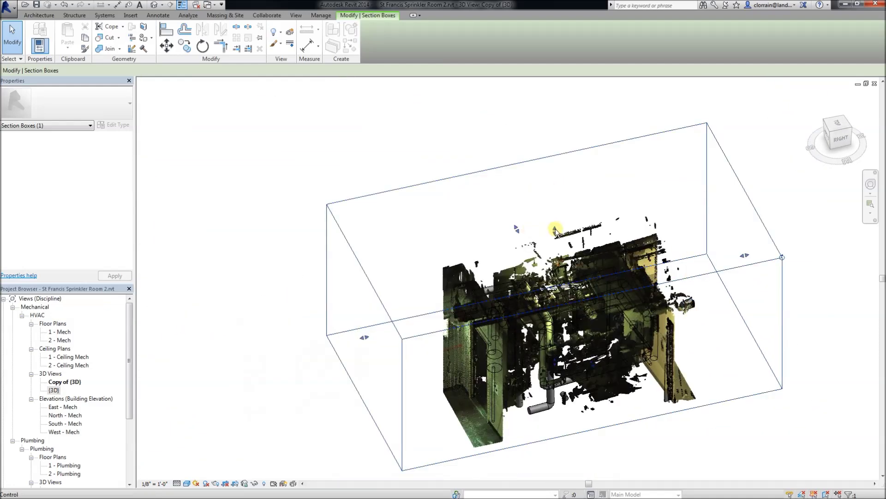
scroll(588, 350, up, 5)
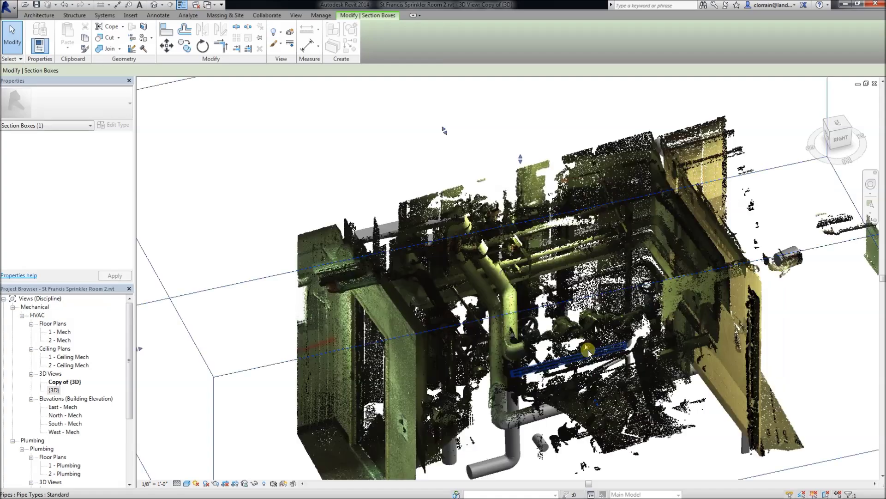
shift+middle_drag(596, 359, 469, 294)
scroll(473, 321, up, 5)
scroll(517, 227, down, 5)
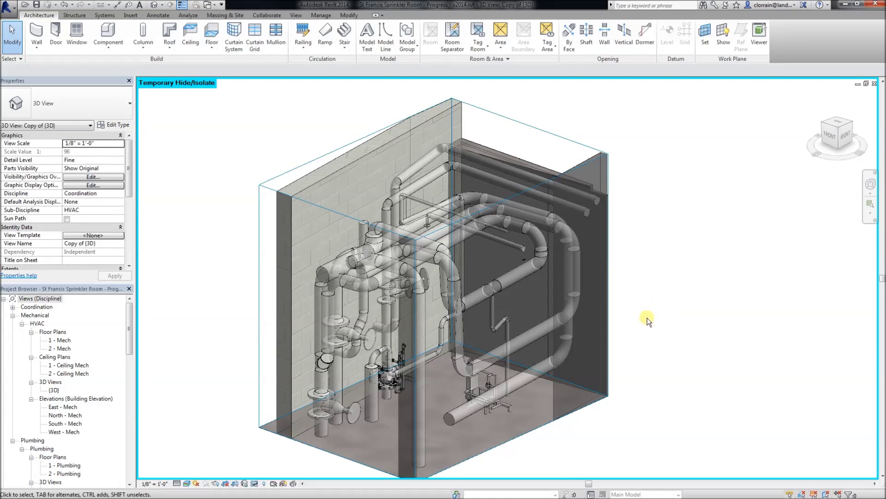
scroll(633, 321, up, 5)
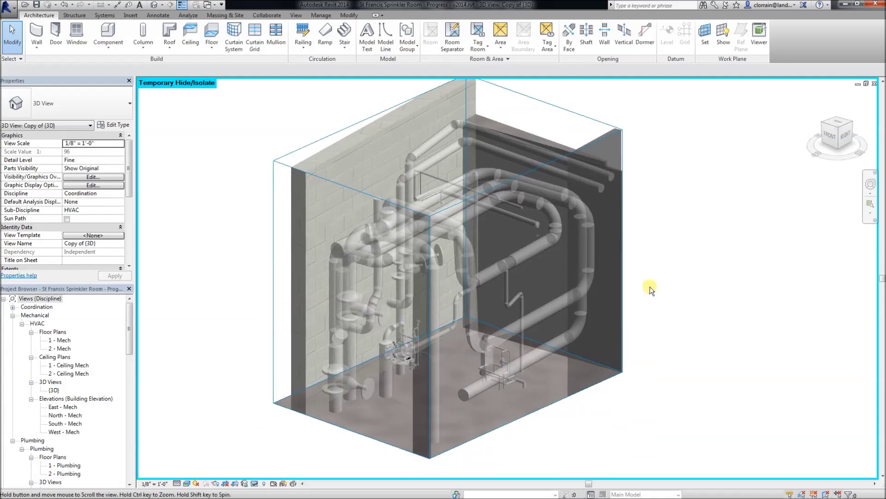
scroll(651, 357, down, 2)
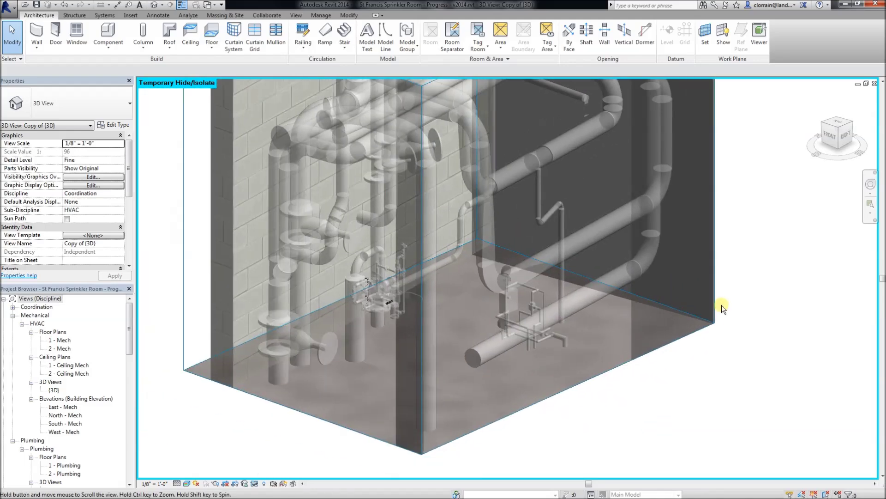
scroll(499, 317, up, 5)
scroll(606, 331, down, 4)
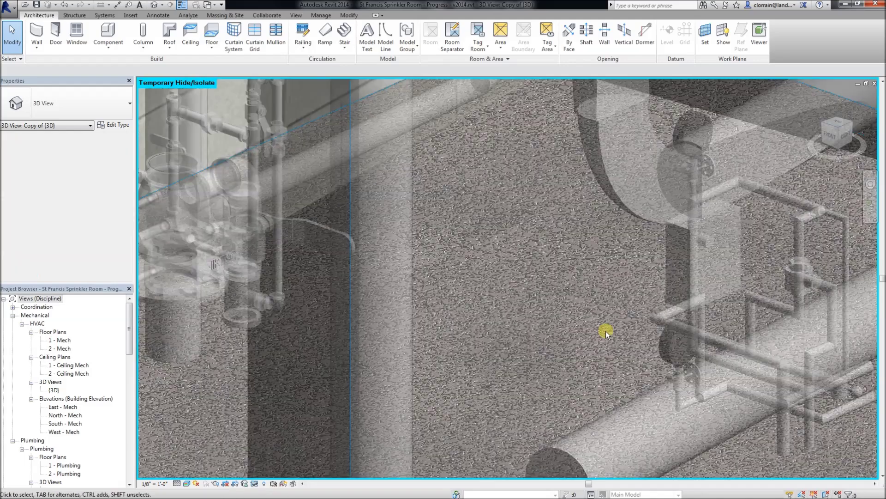
shift+middle_drag(603, 330, 448, 300)
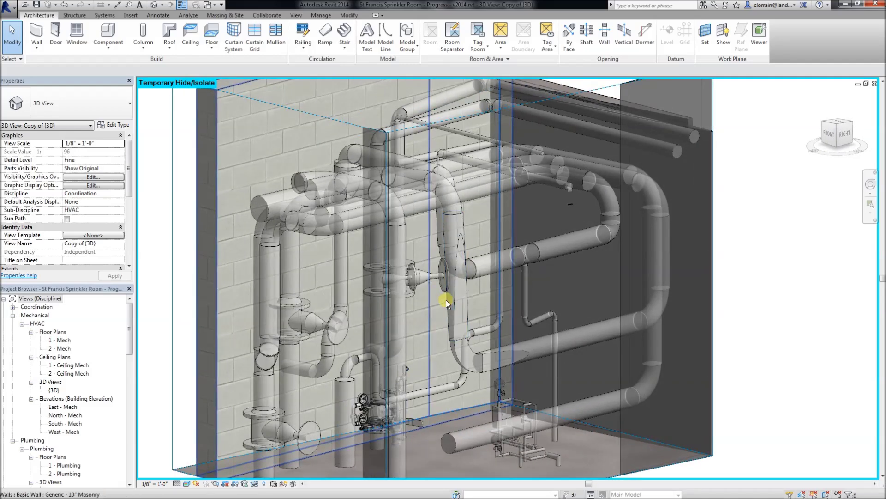
key(h)
key(r)
Orbit and zoom around the point cloud overlaid on the modeled pipes from front-right and right angles
scroll(484, 324, down, 5)
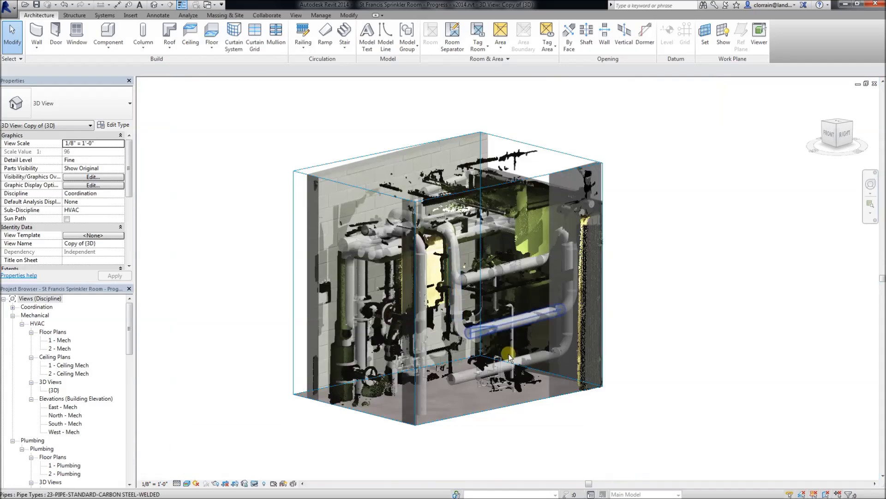
shift+middle_drag(509, 354, 598, 411)
scroll(556, 378, up, 8)
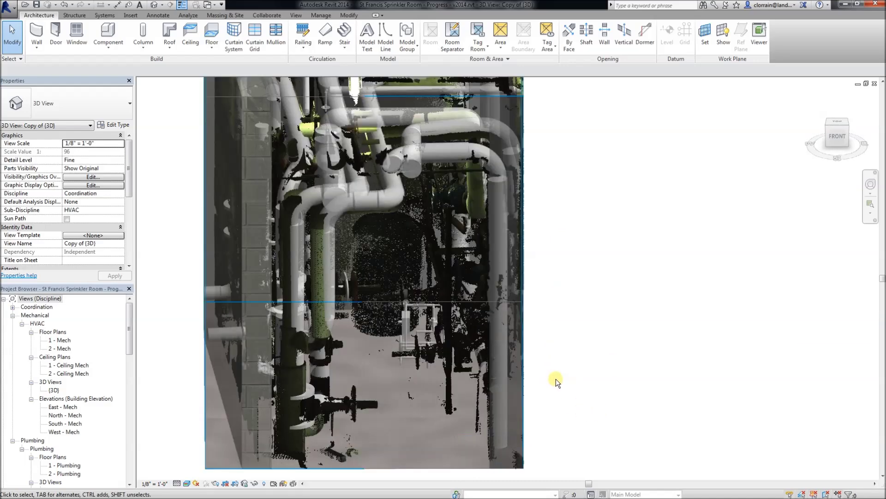
shift+middle_drag(556, 379, 599, 392)
scroll(599, 392, down, 3)
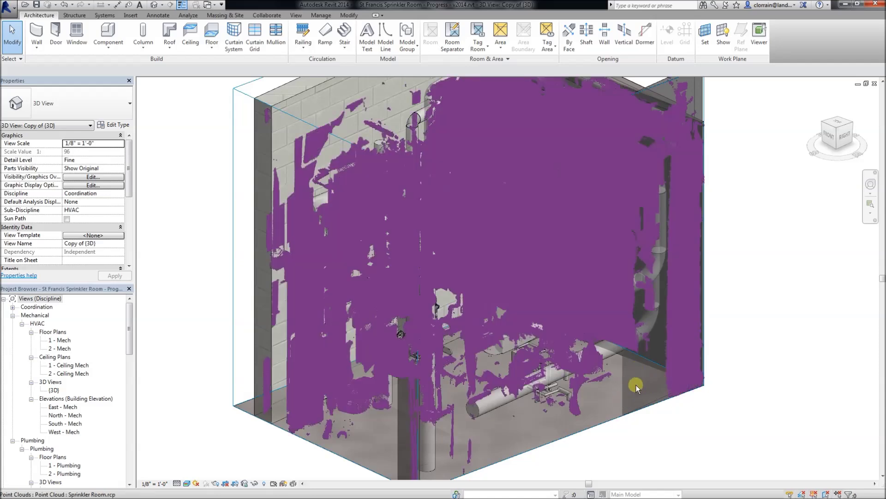
shift+middle_drag(636, 384, 552, 272)
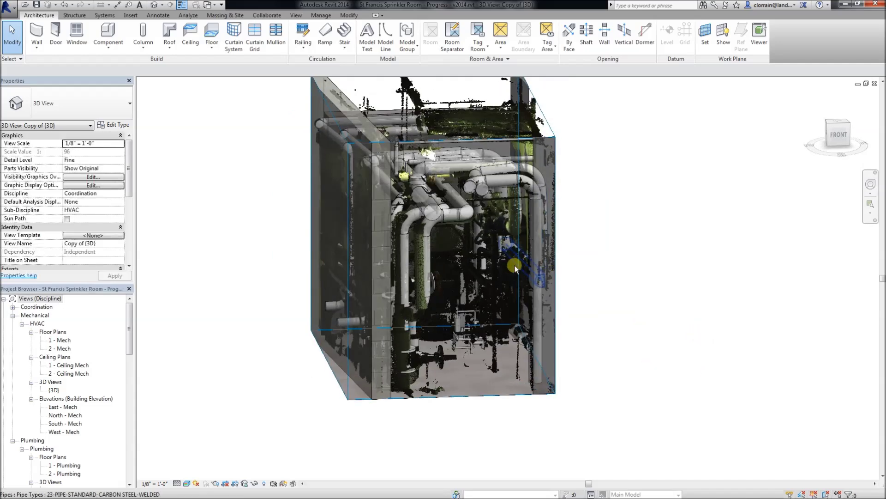
scroll(491, 272, up, 10)
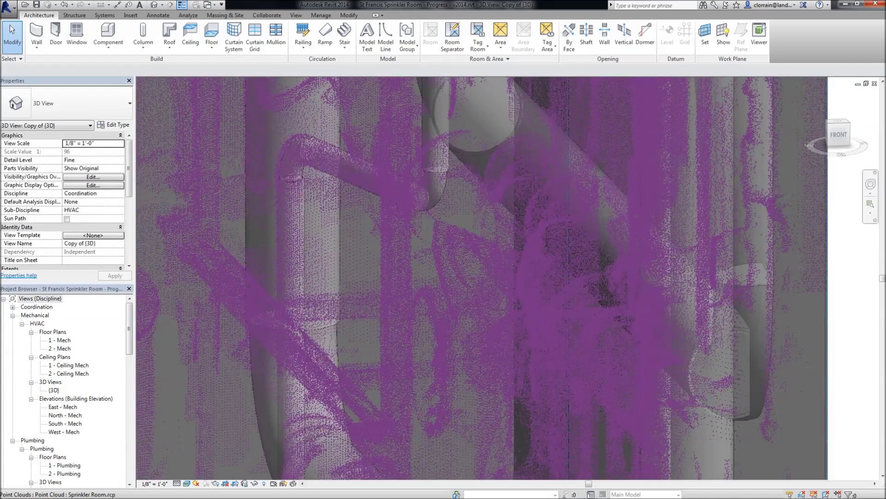